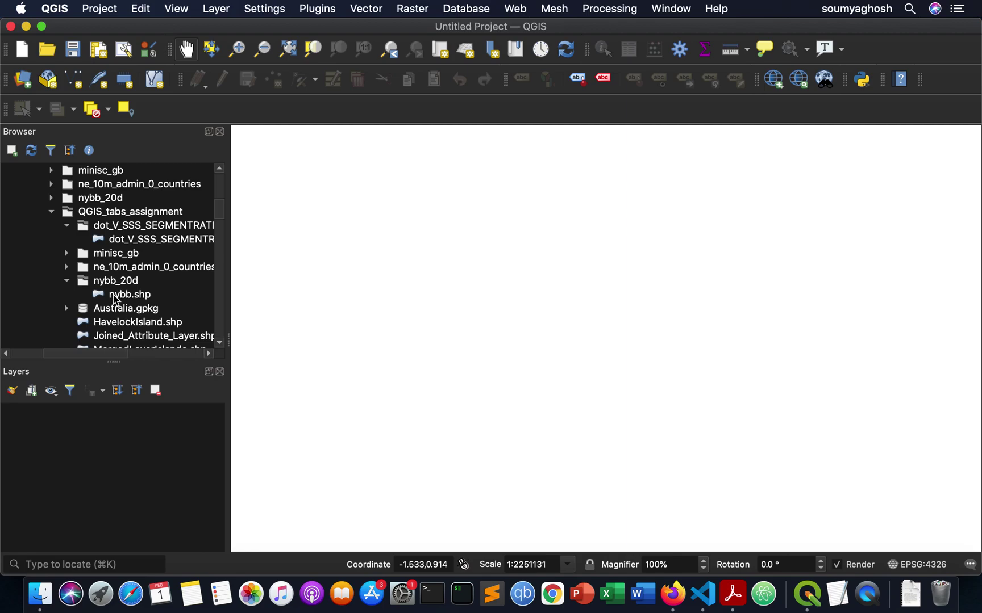
Step: Add the nybb and dot_V_SSS_SEGMENTRATING_1_20201130 shapefiles from the QGIS_tabs_assignment folder to the map, accepting the preselected coordinate transformation
{"action": "left_click_drag", "start_coordinate": [114, 300], "coordinate": [476, 313]}
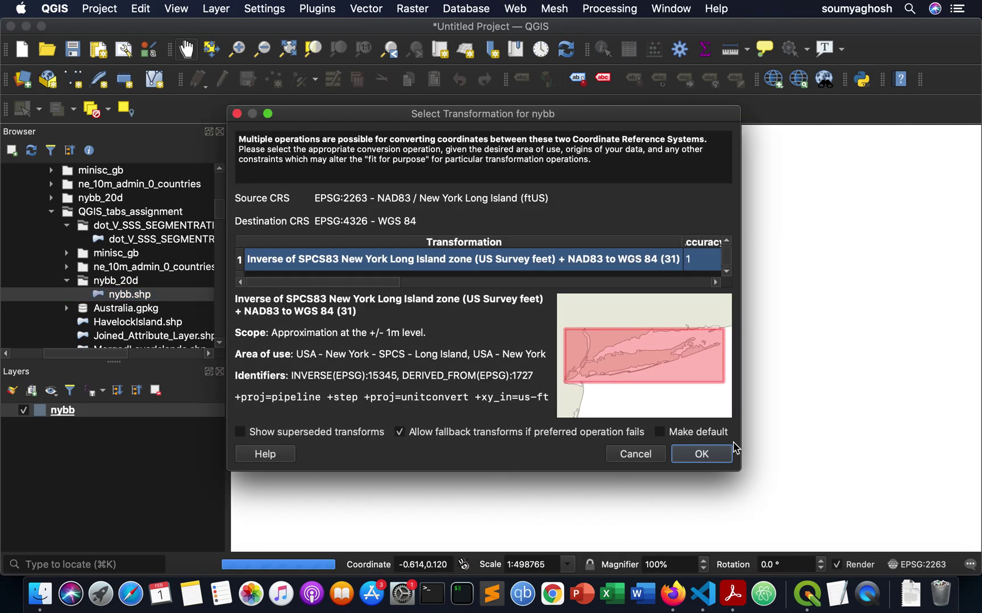
{"action": "left_click", "coordinate": [712, 454]}
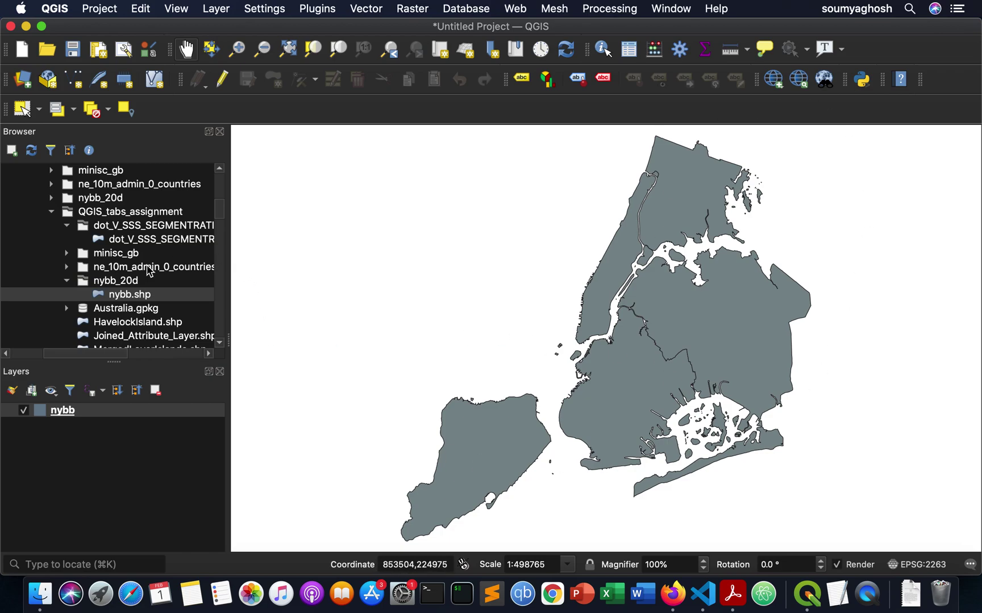
{"action": "left_click", "coordinate": [120, 246]}
{"action": "left_click_drag", "start_coordinate": [177, 244], "coordinate": [529, 356]}
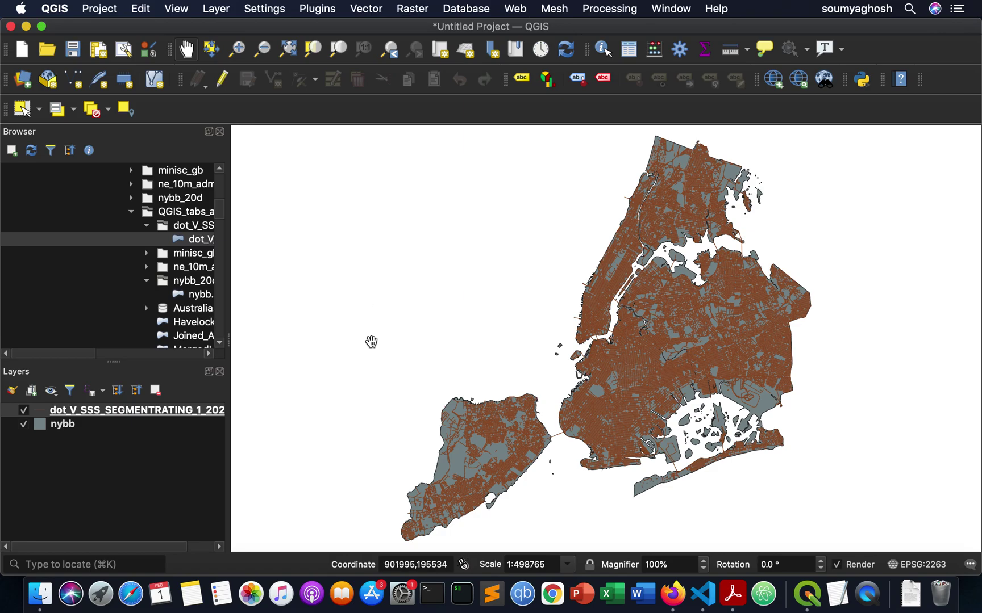
{"action": "left_click_drag", "start_coordinate": [371, 341], "coordinate": [351, 344]}
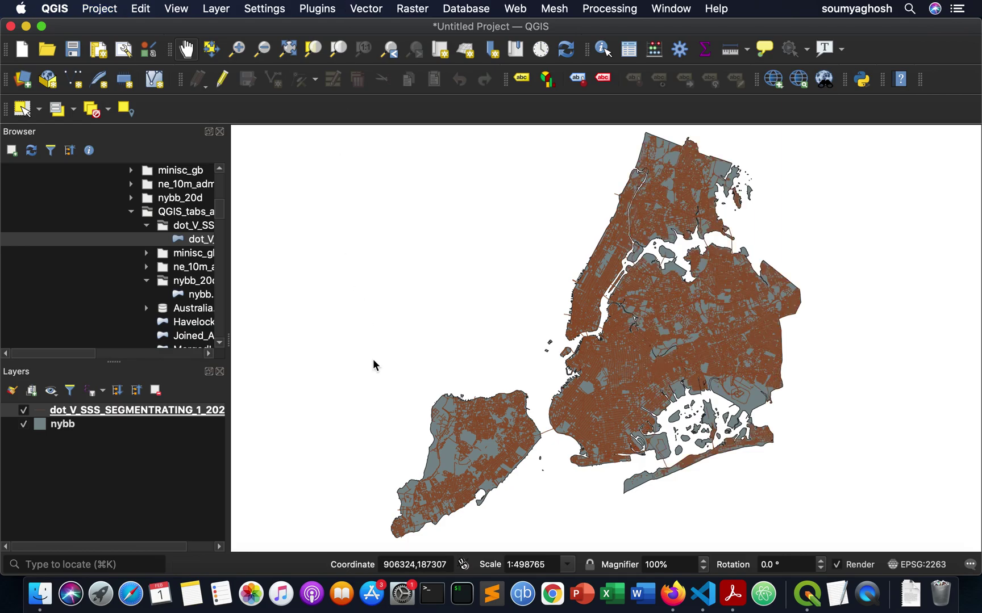
Step: Save the project as a QGZ file named SplitVectorLayersExample
{"action": "key", "text": "super+s"}
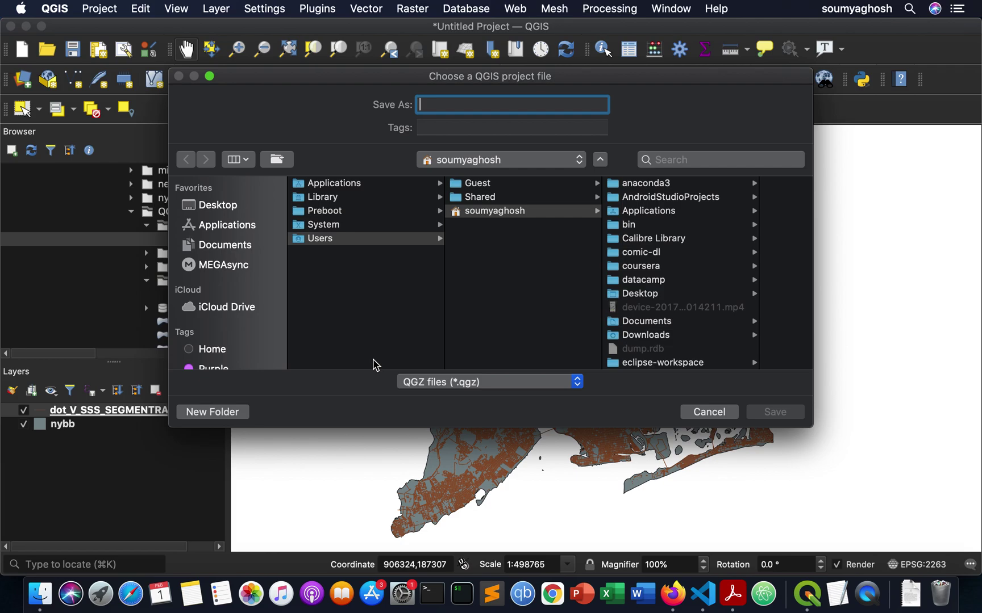
{"action": "type", "text": "Split"}
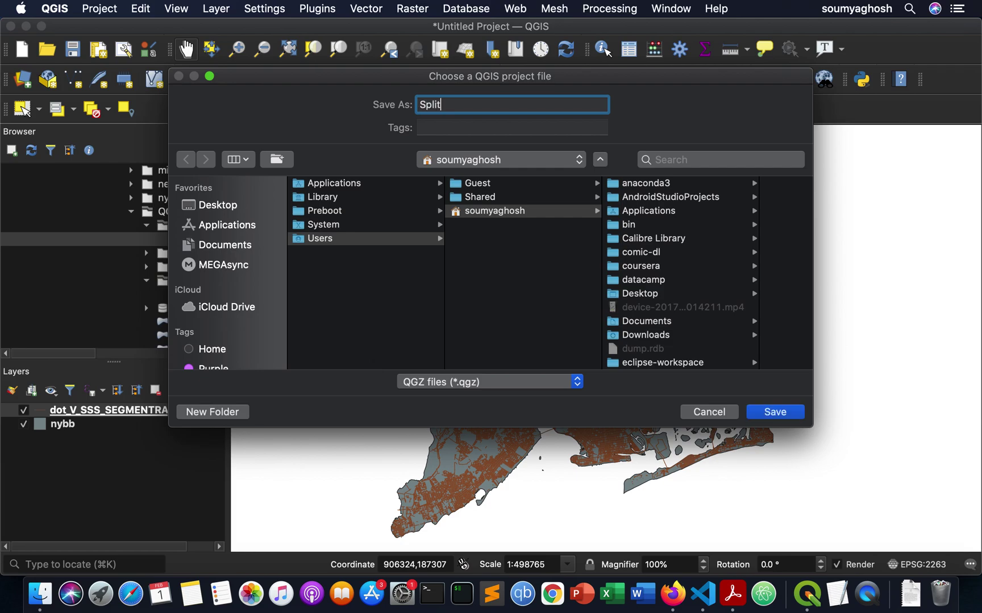
{"action": "type", "text": "Vector"}
{"action": "key", "text": "BackSpace"}
{"action": "type", "text": "LayersExample"}
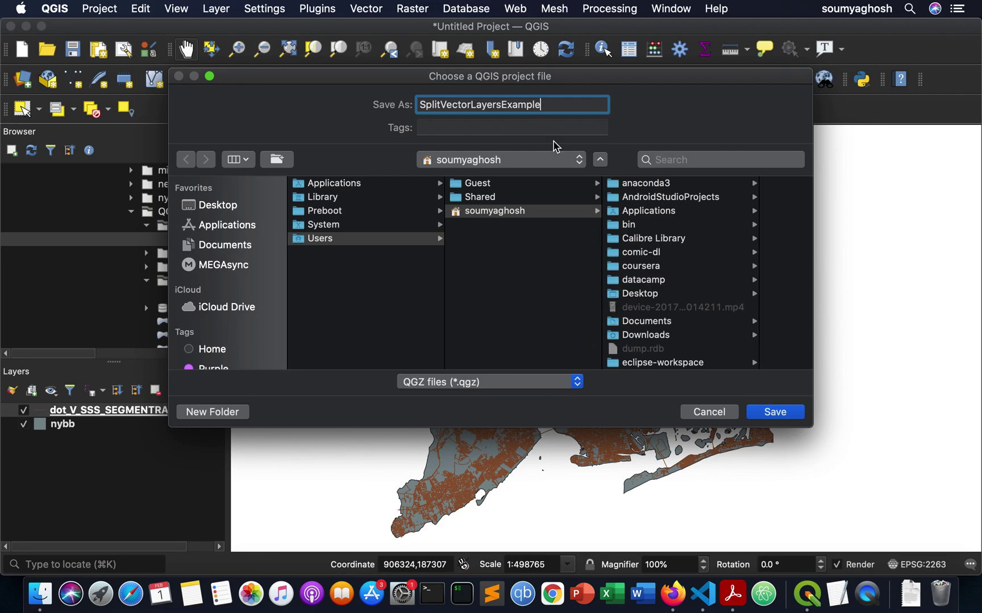
{"action": "left_click", "coordinate": [547, 159]}
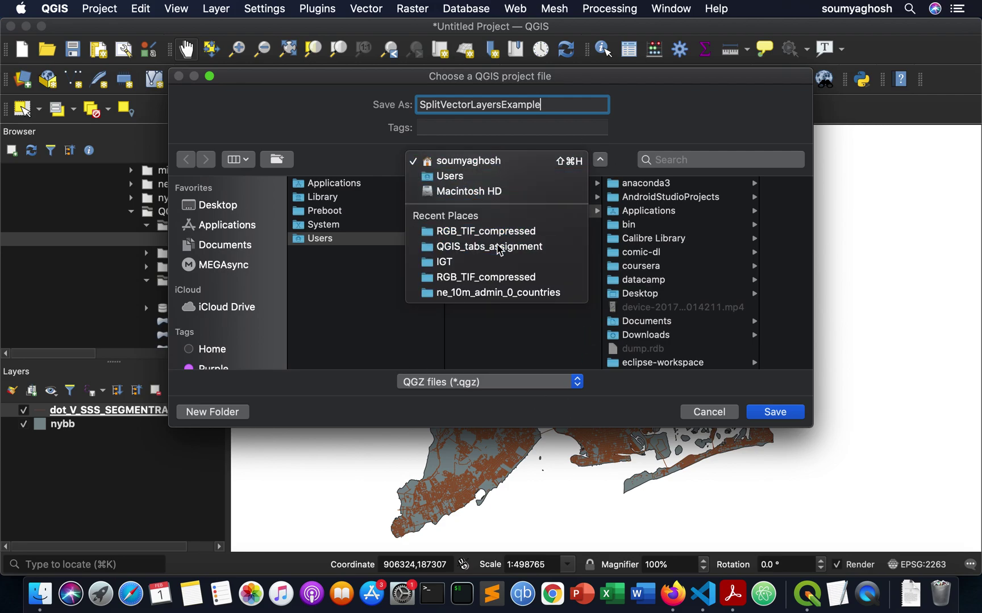
{"action": "key", "text": "Escape"}
{"action": "left_click", "coordinate": [773, 411]}
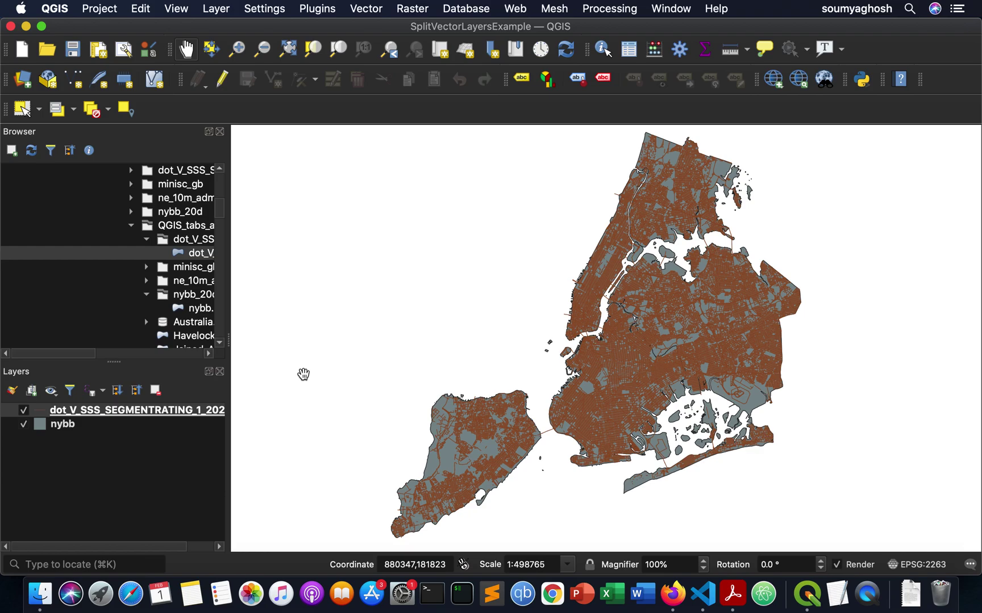
{"action": "left_click_drag", "start_coordinate": [283, 155], "coordinate": [590, 261]}
{"action": "left_click_drag", "start_coordinate": [493, 284], "coordinate": [309, 239]}
{"action": "mouse_move", "coordinate": [499, 320]}
{"action": "left_mouse_down"}
{"action": "mouse_move", "coordinate": [456, 287]}
{"action": "mouse_move", "coordinate": [433, 311]}
{"action": "mouse_move", "coordinate": [434, 261]}
{"action": "mouse_move", "coordinate": [440, 293]}
{"action": "left_mouse_up"}
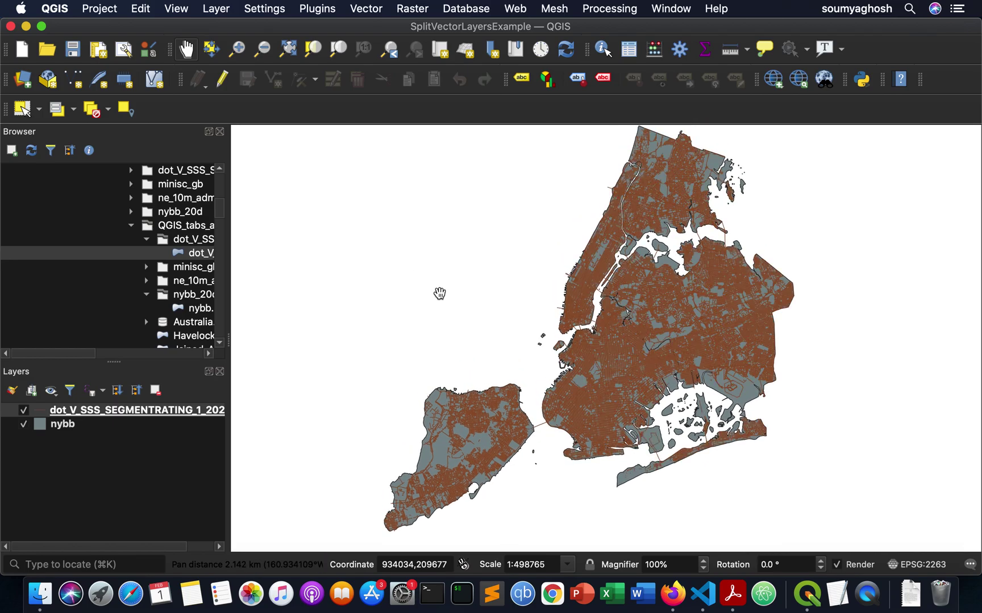
Step: Start the Split Vector Layer tool with dot_V_SSS_SEGMENTRATING_1_20201130 as the input layer and Rating_B as the unique ID field
{"action": "left_click", "coordinate": [368, 12]}
{"action": "mouse_move", "coordinate": [406, 88]}
{"action": "left_click", "coordinate": [572, 152]}
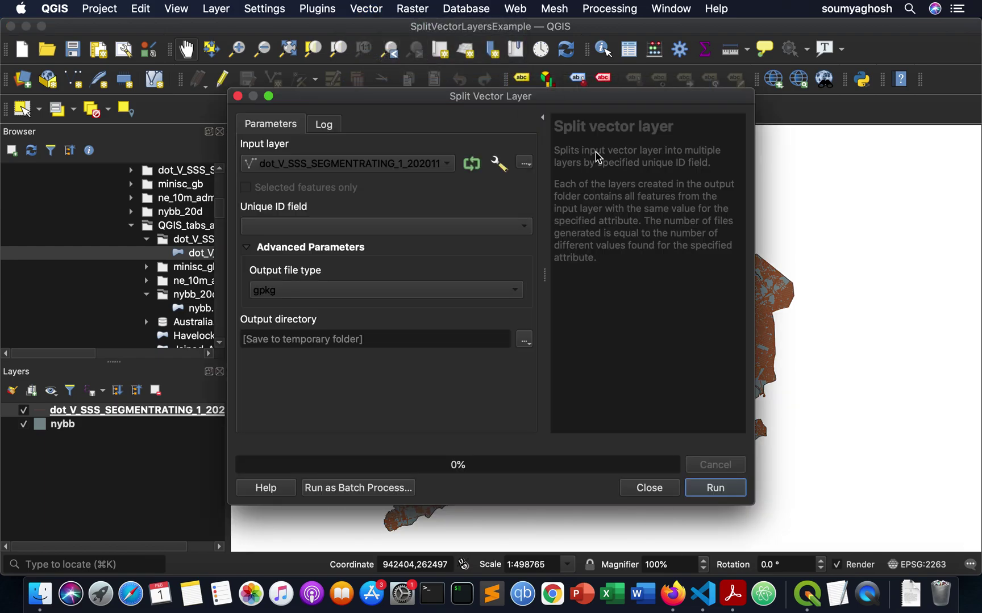
{"action": "left_click", "coordinate": [446, 166]}
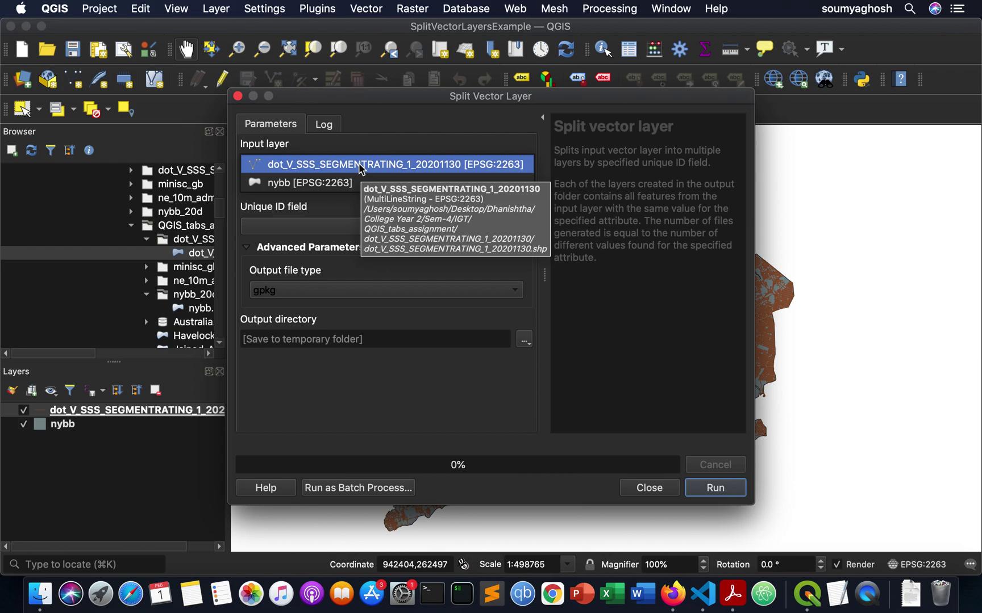
{"action": "left_click", "coordinate": [360, 166]}
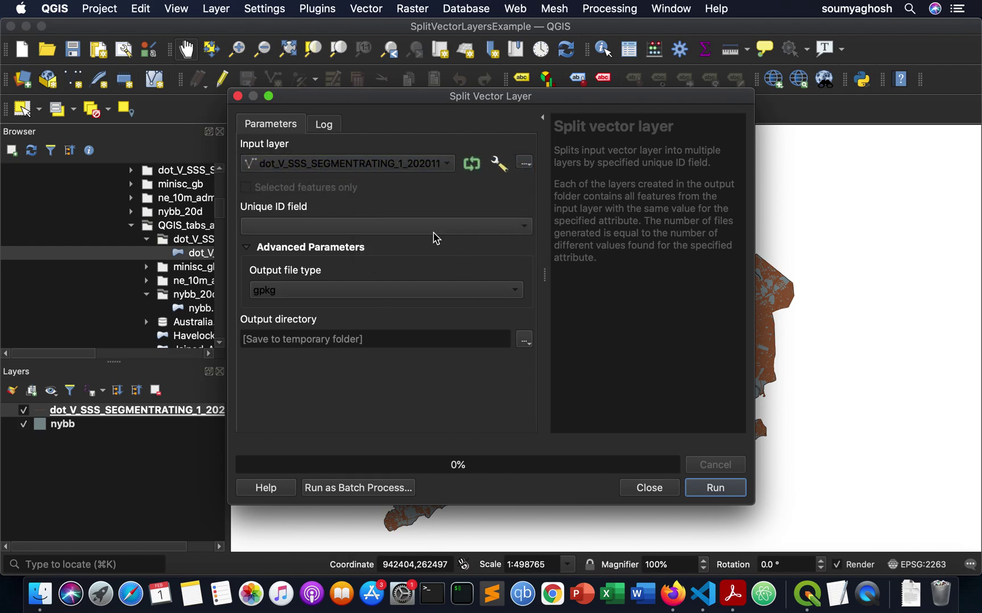
{"action": "left_click", "coordinate": [469, 232]}
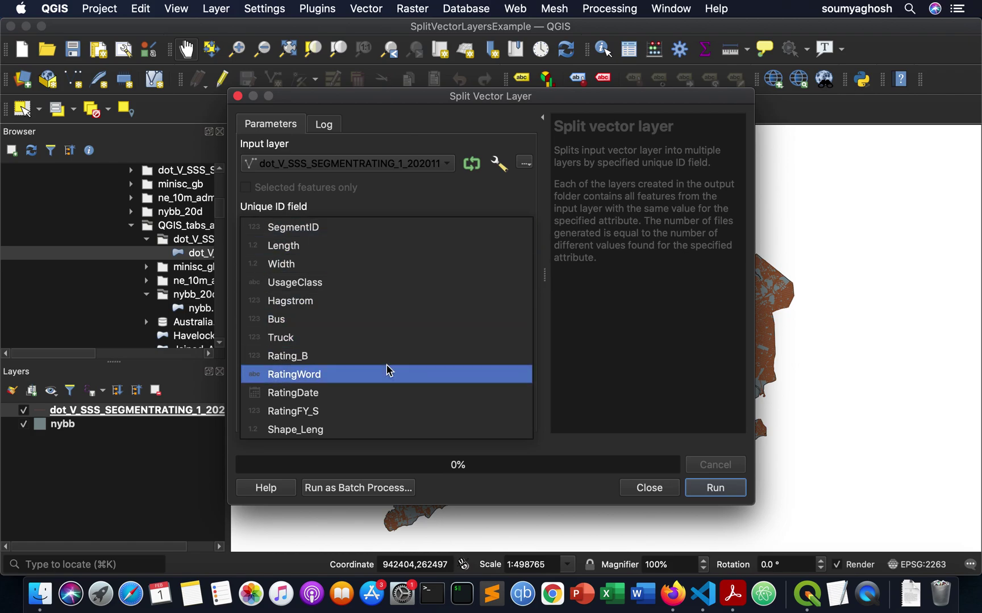
{"action": "left_click", "coordinate": [289, 361]}
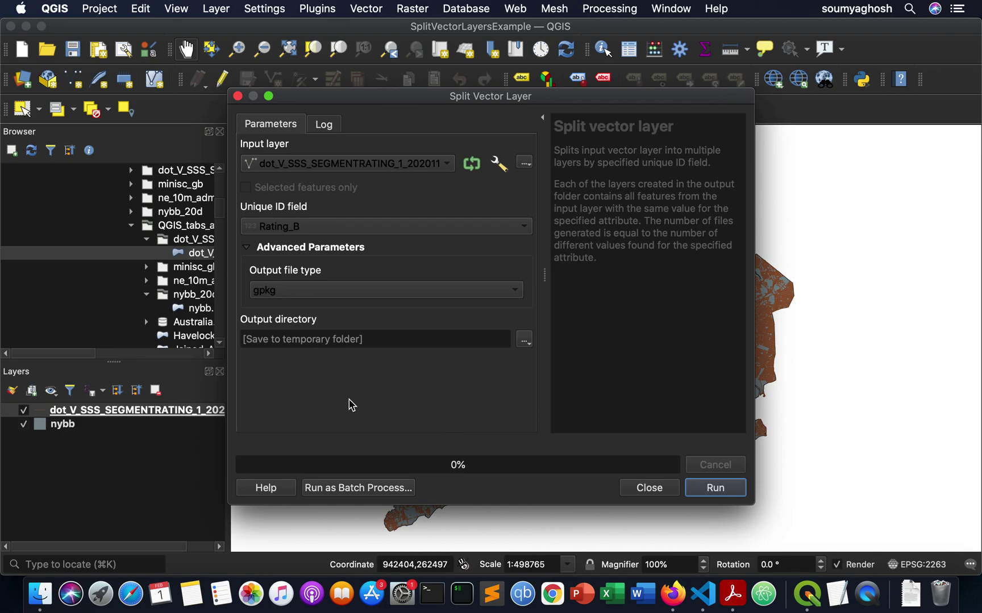
Step: Set the split output's file type to shp and its output directory to the QGIS_tabs_assignment folder
{"action": "left_click", "coordinate": [388, 290]}
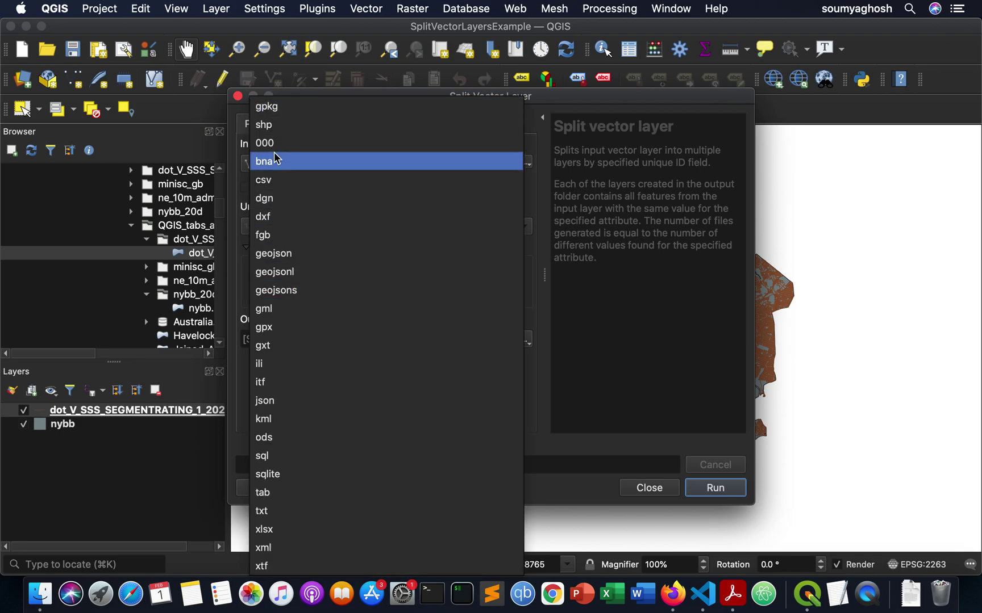
{"action": "left_click", "coordinate": [272, 130]}
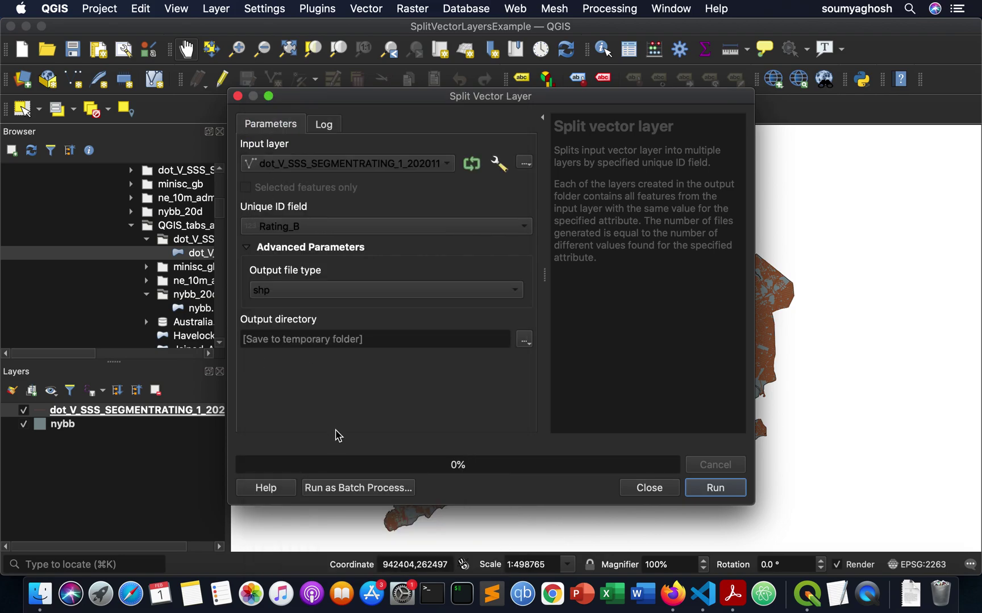
{"action": "left_click", "coordinate": [525, 339]}
{"action": "left_click", "coordinate": [538, 378]}
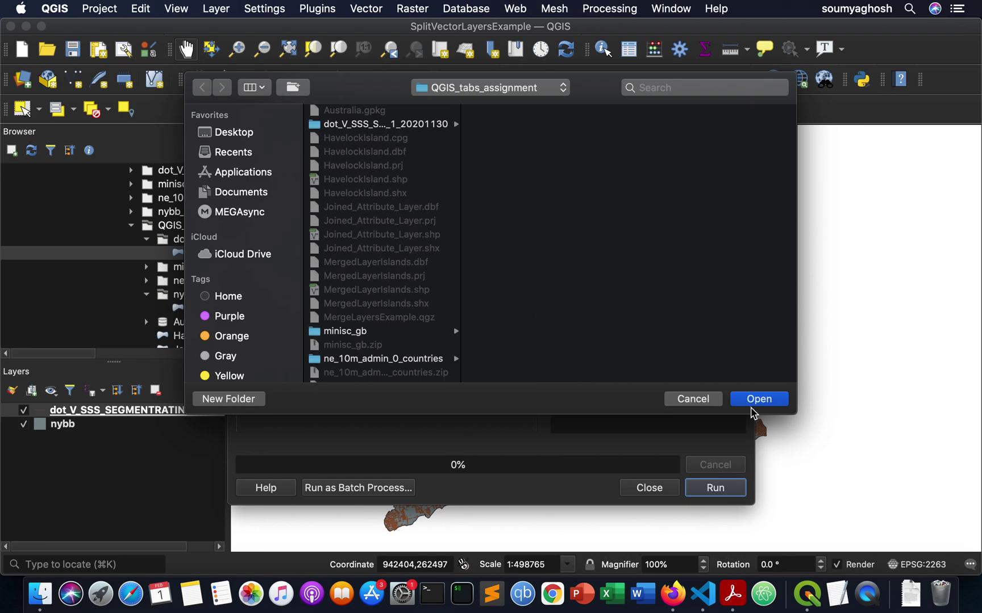
{"action": "left_click", "coordinate": [756, 400]}
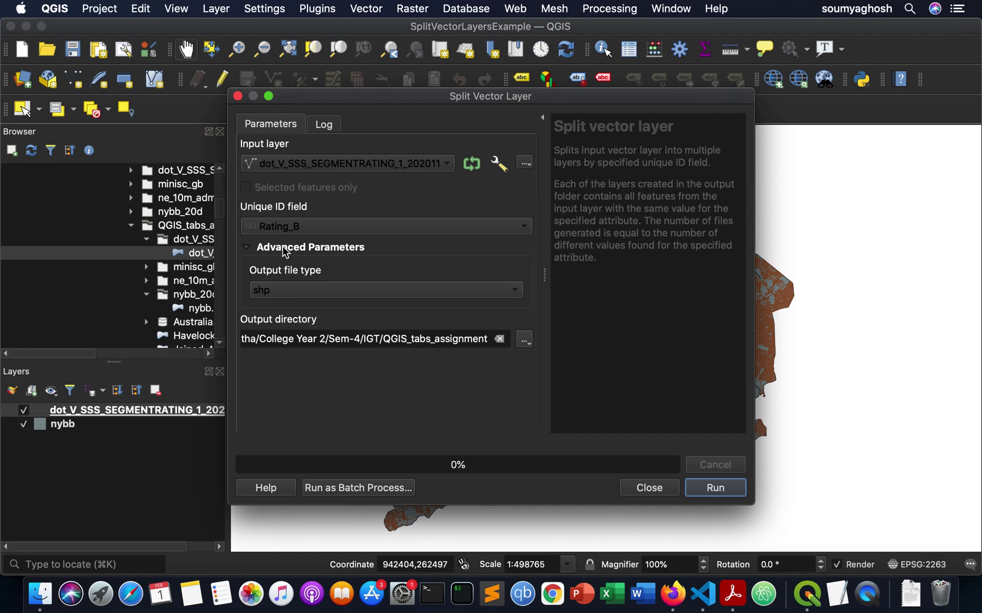
Step: Run the vector layer split with these parameters and close the tool
{"action": "left_click", "coordinate": [245, 247]}
{"action": "left_click", "coordinate": [246, 248]}
{"action": "left_click", "coordinate": [703, 494]}
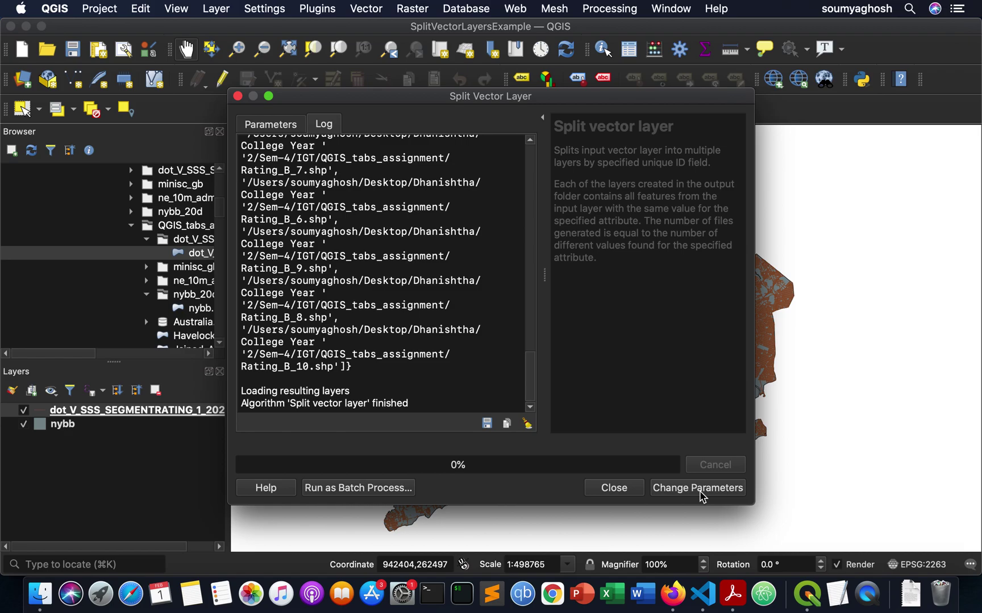
{"action": "left_click", "coordinate": [612, 487]}
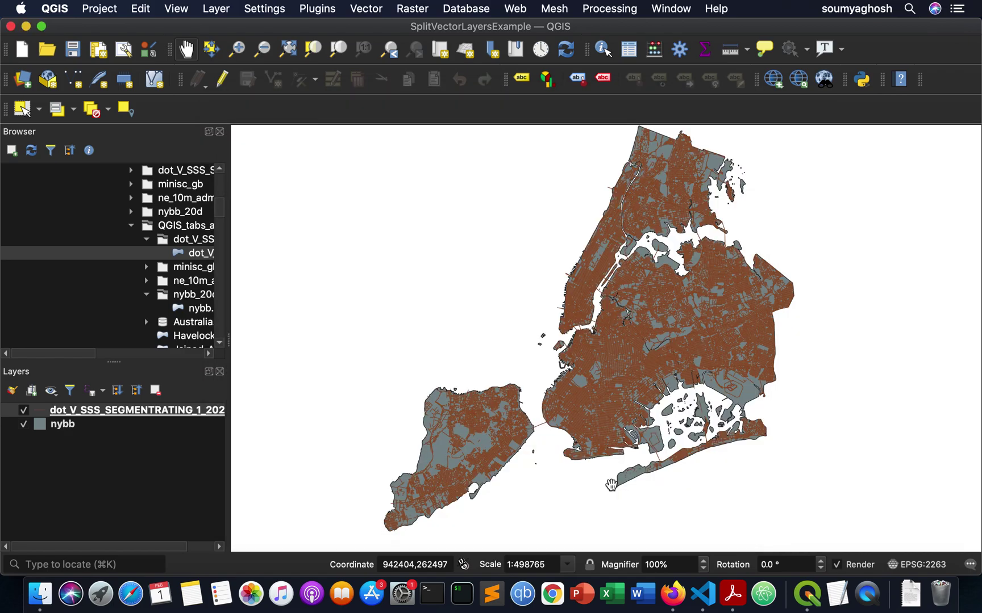
Step: Refresh the file browser and look through the Rating_B shapefiles generated in the QGIS_tabs_assignment folder
{"action": "left_click", "coordinate": [31, 151]}
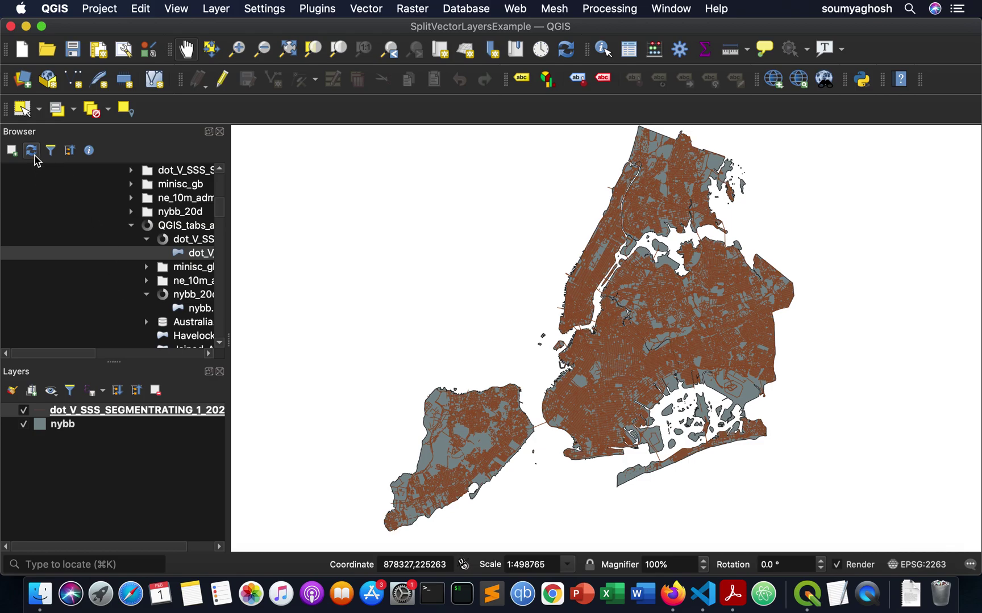
{"action": "left_click", "coordinate": [100, 280]}
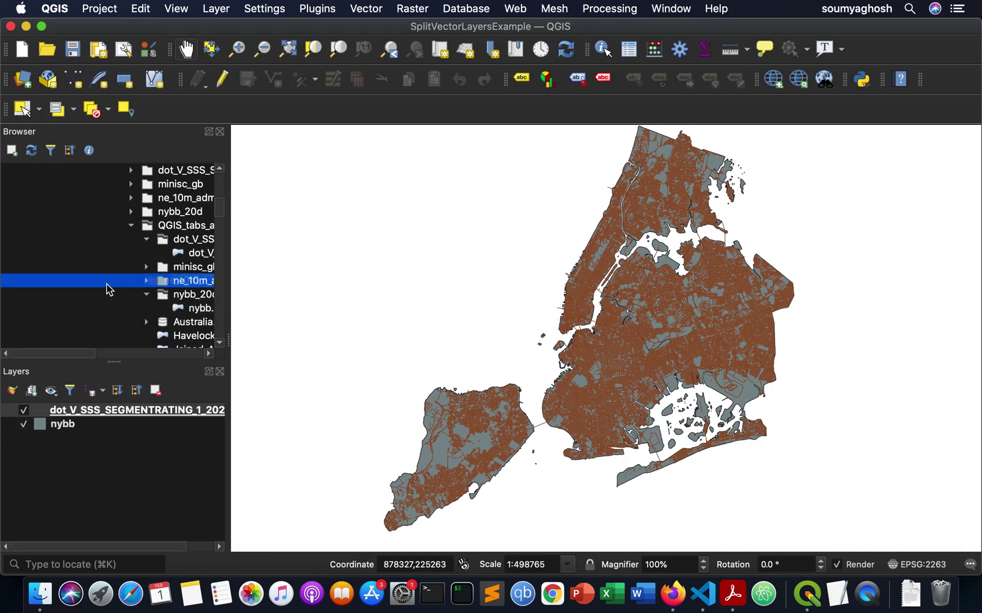
{"action": "scroll", "coordinate": [121, 272], "scroll_direction": "down", "scroll_amount": 10}
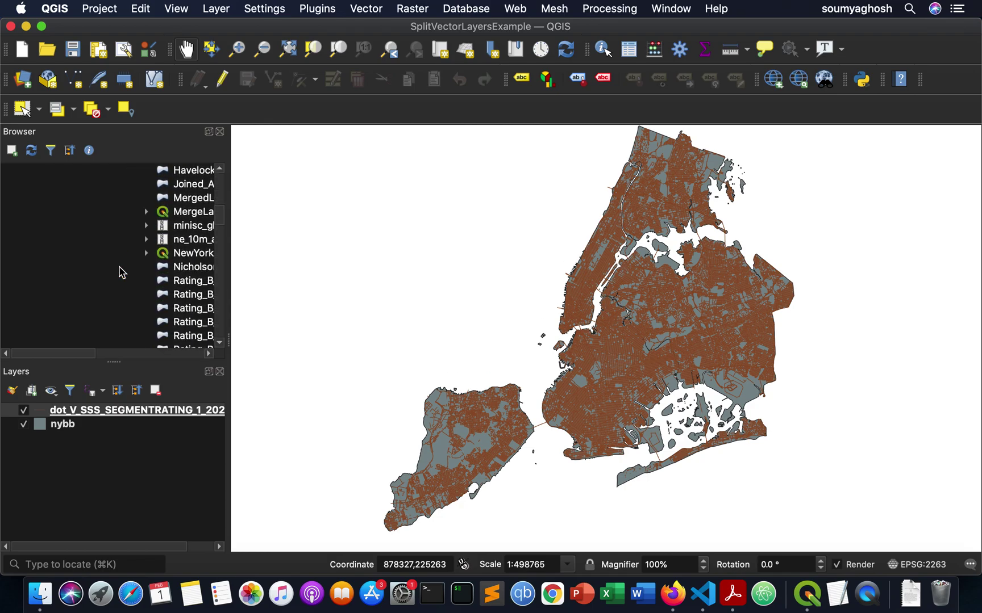
{"action": "scroll", "coordinate": [180, 281], "scroll_direction": "right", "scroll_amount": 5}
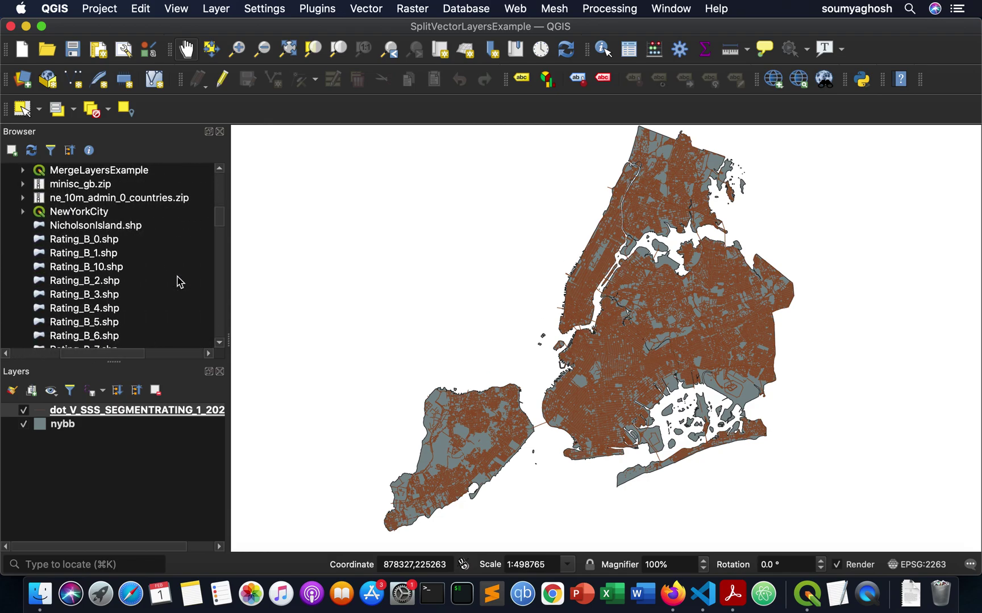
{"action": "scroll", "coordinate": [145, 299], "scroll_direction": "right", "scroll_amount": 1}
{"action": "scroll", "coordinate": [145, 298], "scroll_direction": "down", "scroll_amount": 1}
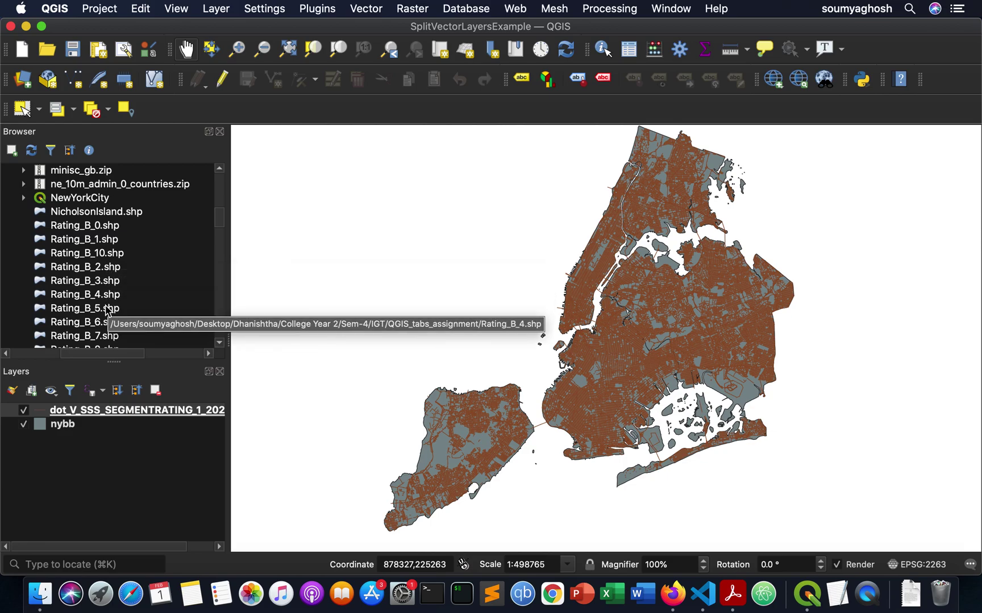
{"action": "scroll", "coordinate": [109, 334], "scroll_direction": "down", "scroll_amount": 2}
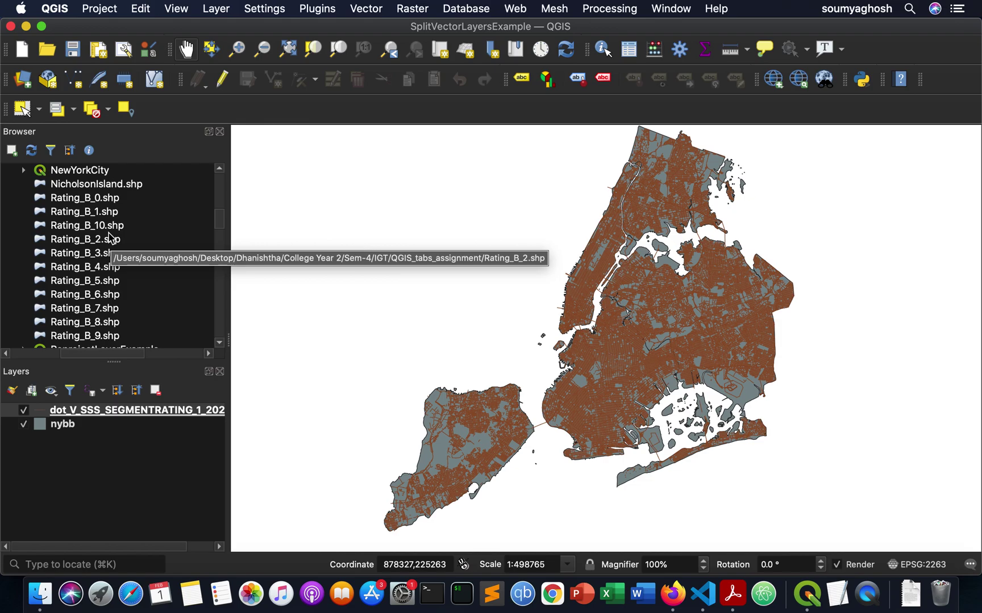
Step: Add the Rating_B_0.shp shapefile to the map
{"action": "left_click", "coordinate": [74, 203]}
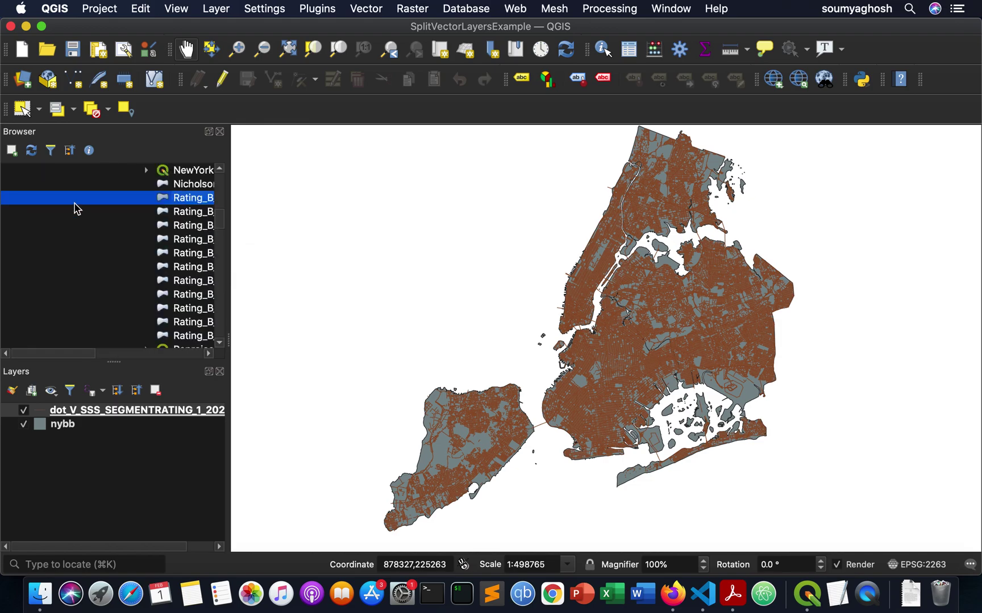
{"action": "scroll", "coordinate": [77, 209], "scroll_direction": "right", "scroll_amount": 5}
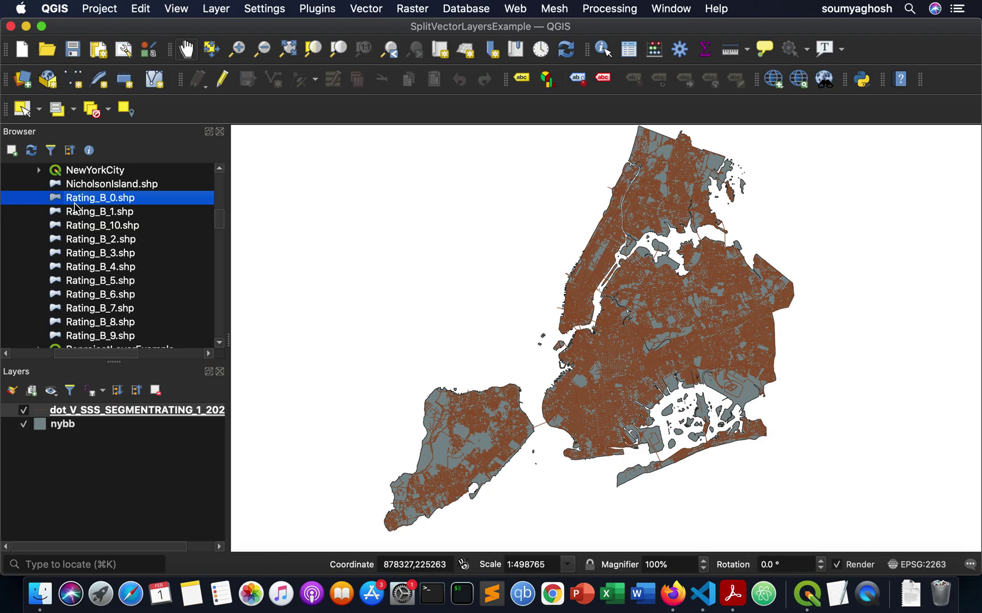
{"action": "mouse_move", "coordinate": [74, 203]}
{"action": "left_mouse_down"}
{"action": "mouse_move", "coordinate": [508, 261]}
{"action": "mouse_move", "coordinate": [625, 317]}
{"action": "left_mouse_up"}
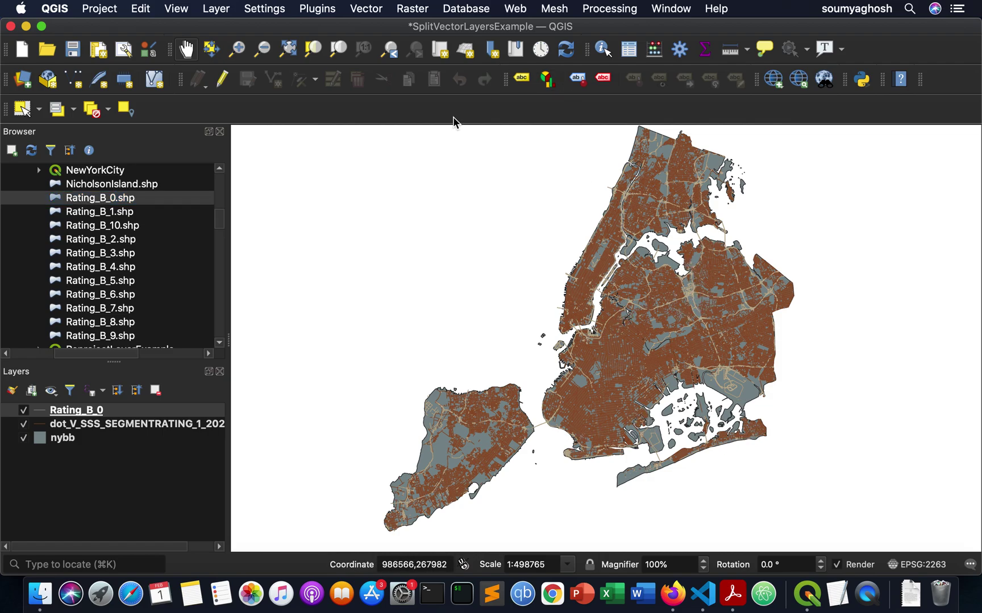
Step: Zoom in on the dense Rating_B_0 road cluster in the upper middle of the eastern landmass to examine its segments
{"action": "left_click", "coordinate": [235, 53]}
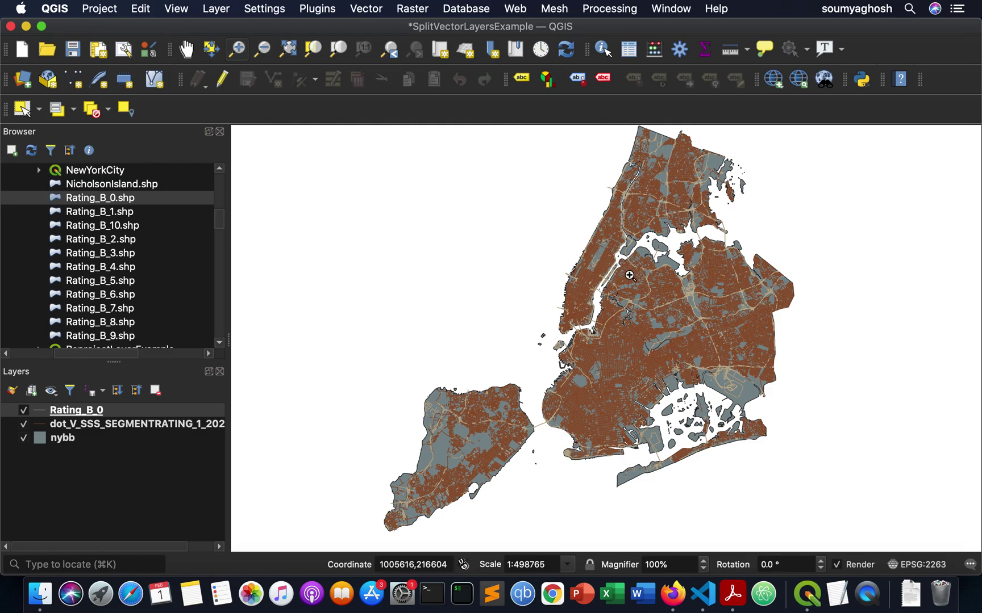
{"action": "left_click", "coordinate": [688, 288]}
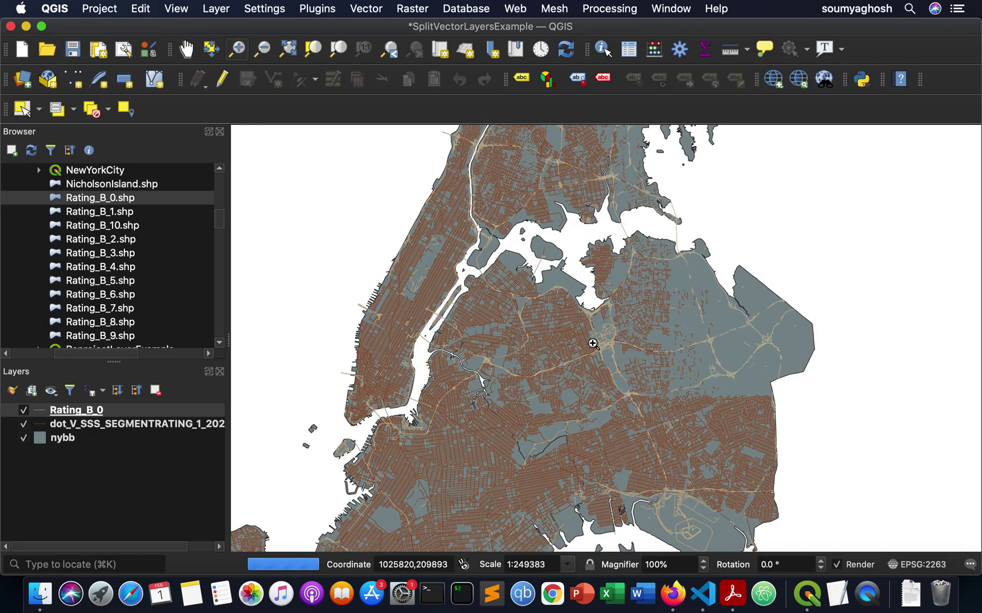
{"action": "left_click", "coordinate": [591, 344]}
{"action": "left_click", "coordinate": [592, 344]}
{"action": "left_click", "coordinate": [610, 337]}
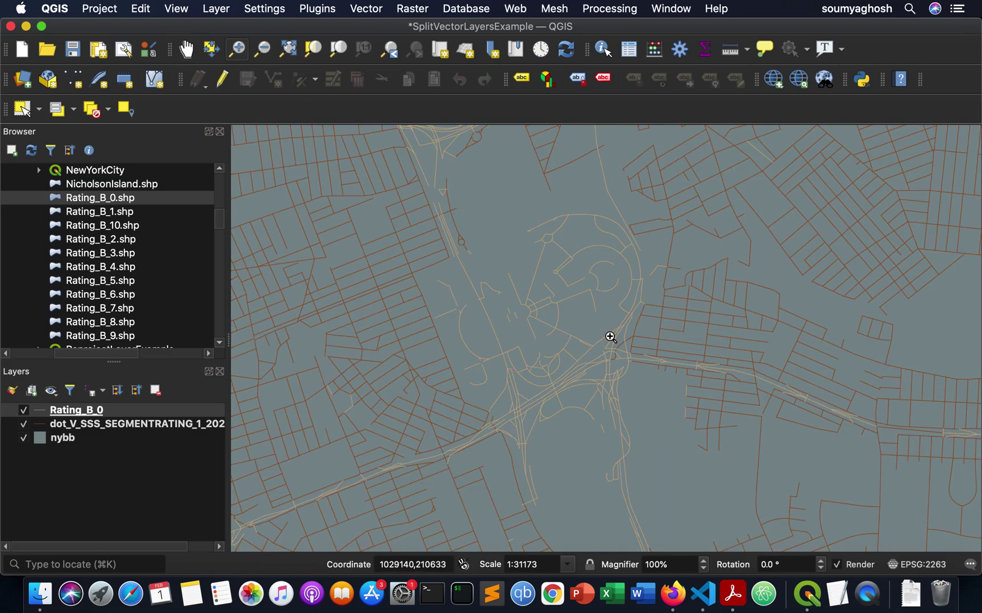
{"action": "left_click", "coordinate": [610, 337]}
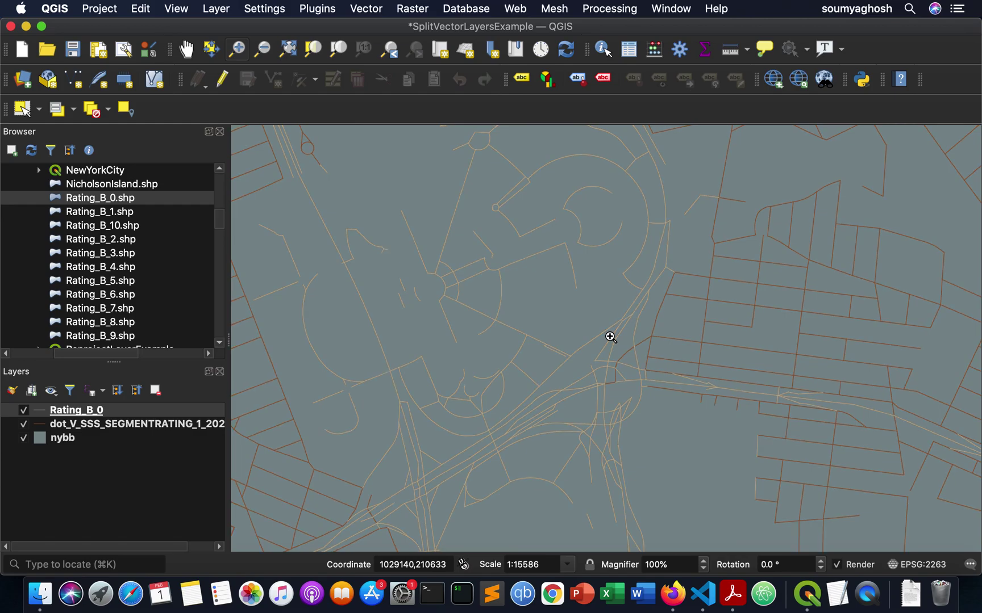
{"action": "left_click", "coordinate": [567, 341]}
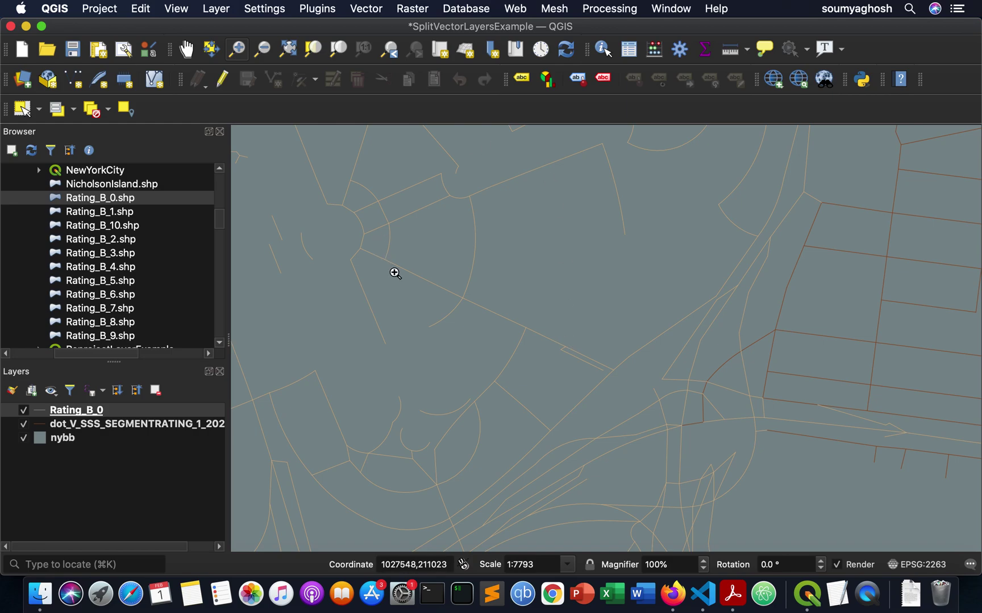
Step: Zoom out to show the whole city and open the symbology properties of the Rating_B_0 layer
{"action": "left_click", "coordinate": [263, 49]}
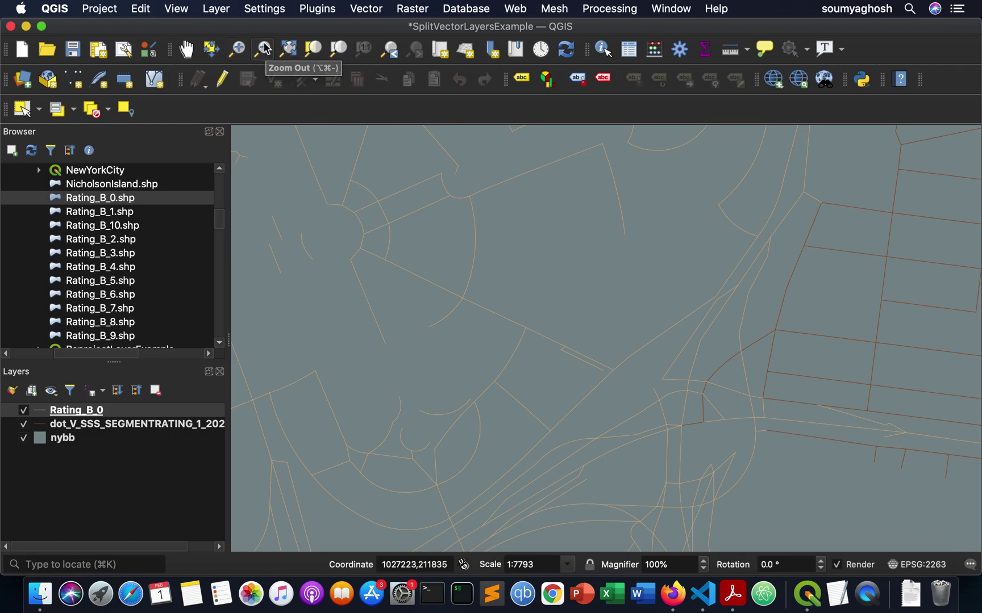
{"action": "left_click", "coordinate": [459, 354]}
{"action": "left_click", "coordinate": [458, 354]}
{"action": "left_click", "coordinate": [458, 354]}
{"action": "left_click", "coordinate": [460, 355]}
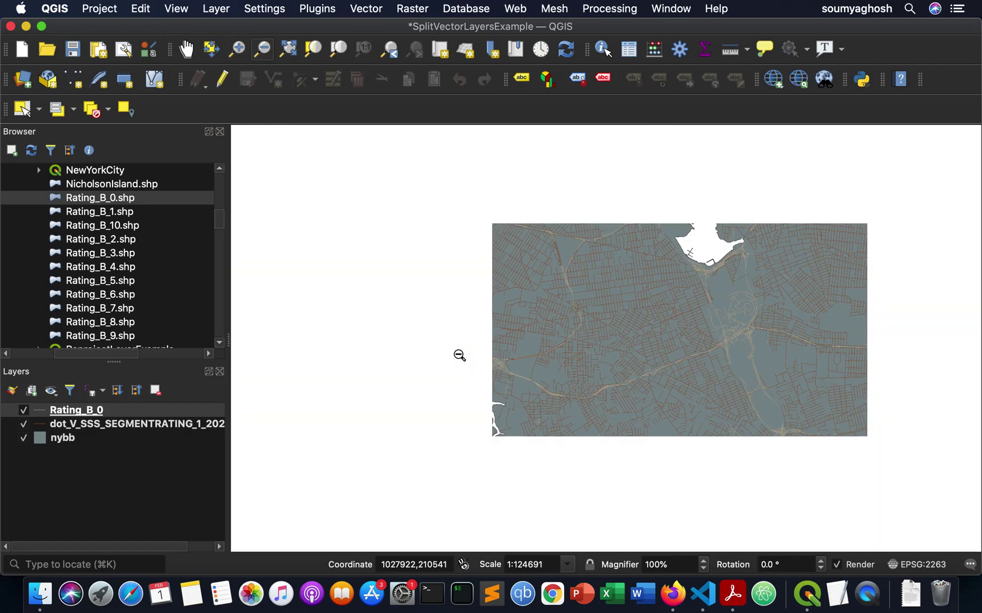
{"action": "left_click", "coordinate": [460, 356]}
{"action": "left_click", "coordinate": [460, 355]}
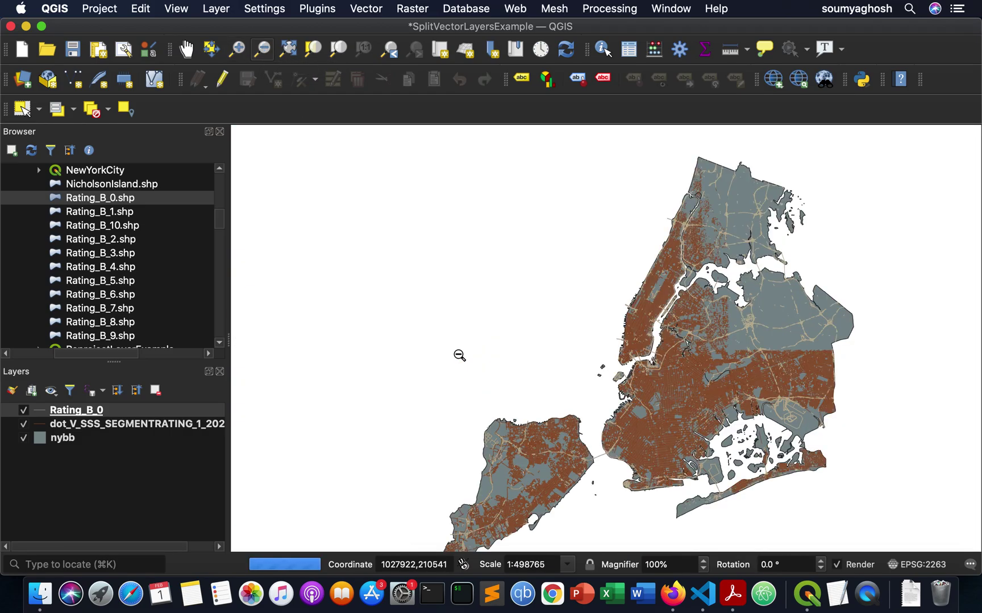
{"action": "left_click", "coordinate": [460, 356]}
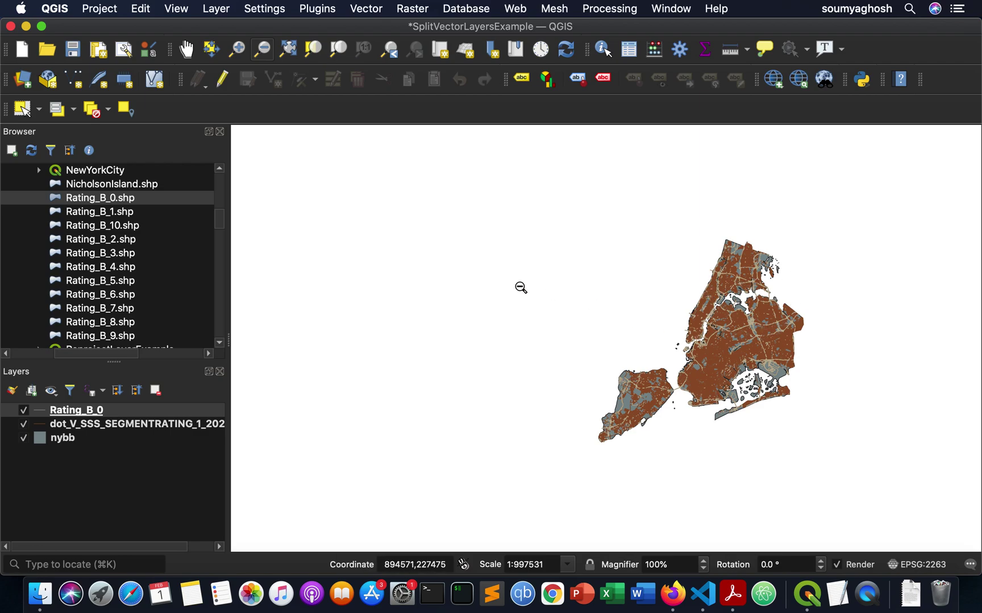
{"action": "right_click", "coordinate": [76, 410]}
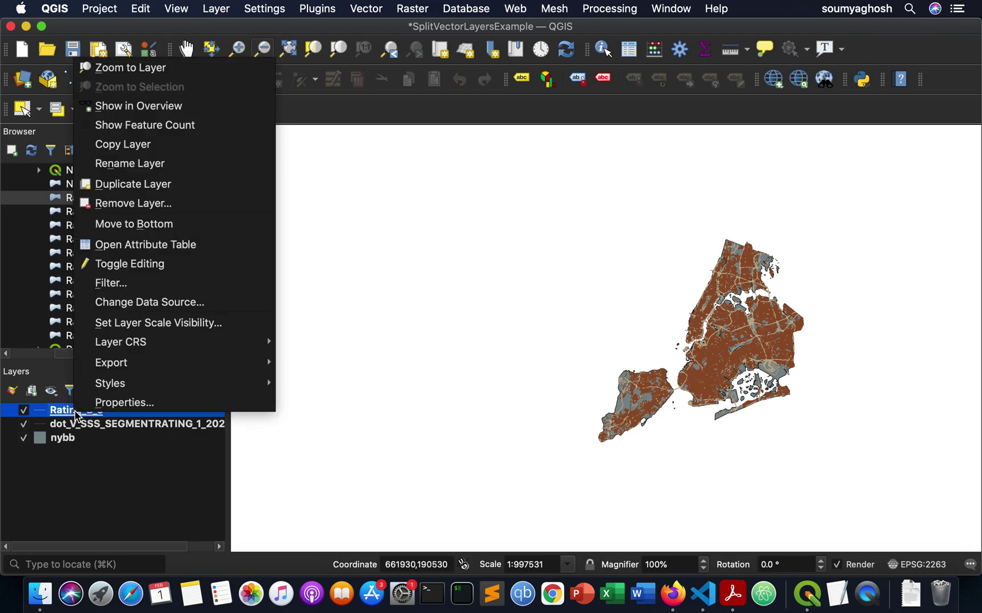
{"action": "left_click", "coordinate": [120, 403]}
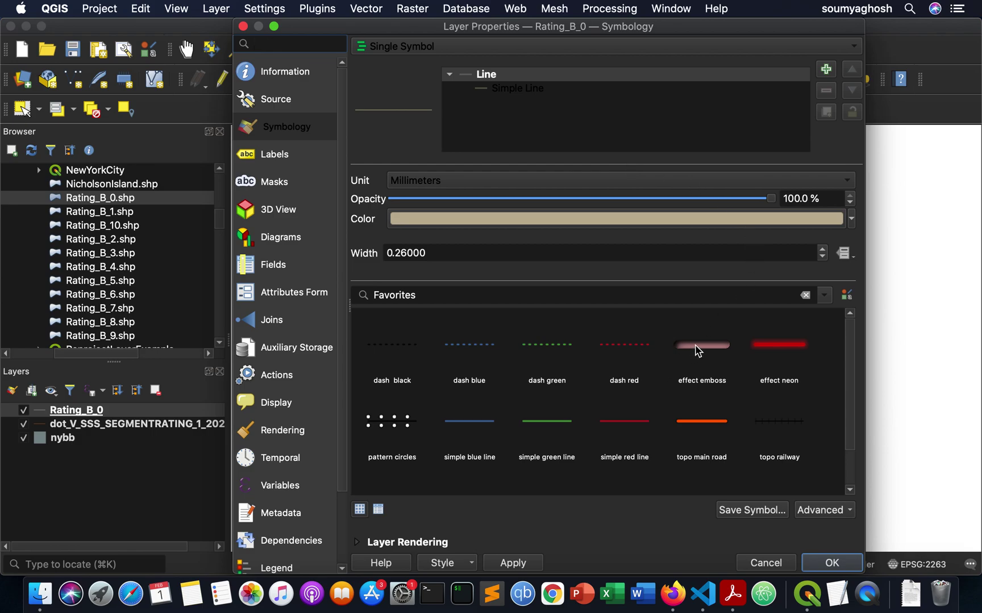
Step: Style the Rating_B_0 lines with the effect neon preset recolored muted yellow, and apply it to the map
{"action": "left_click", "coordinate": [764, 350]}
{"action": "left_click", "coordinate": [851, 219]}
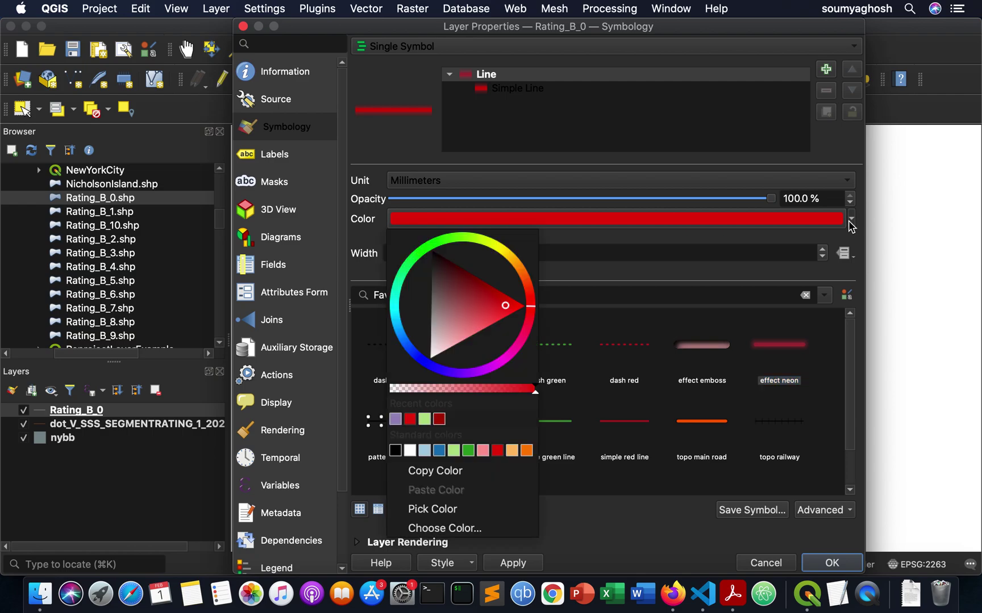
{"action": "left_click", "coordinate": [458, 317]}
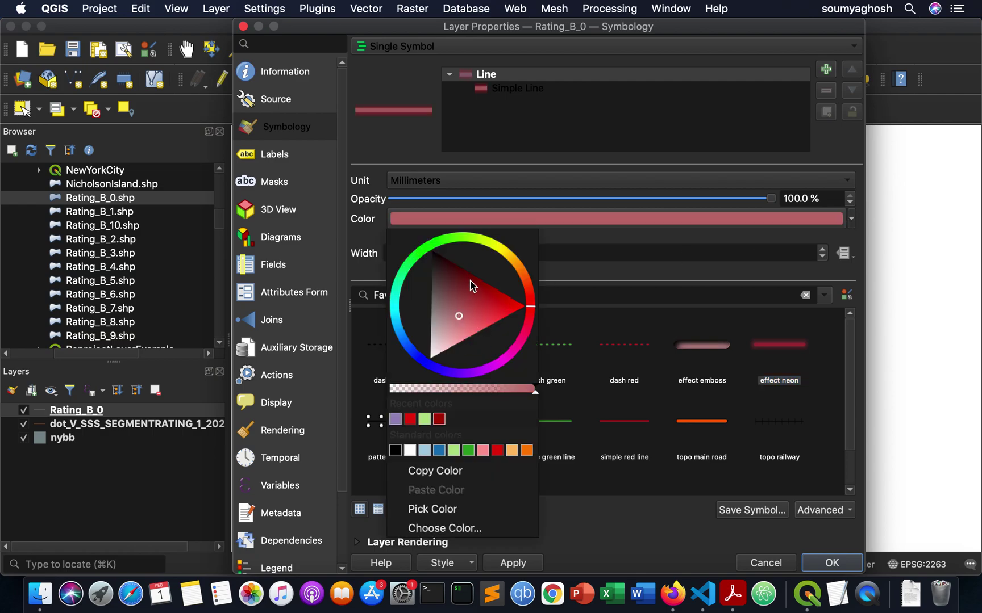
{"action": "left_click", "coordinate": [506, 256]}
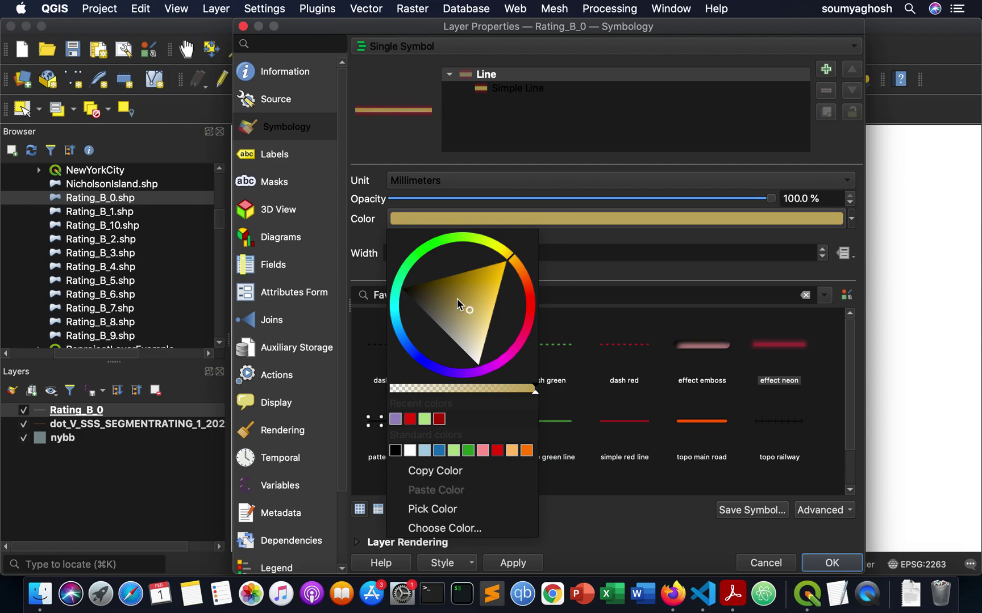
{"action": "left_click", "coordinate": [539, 563]}
{"action": "left_click", "coordinate": [538, 563]}
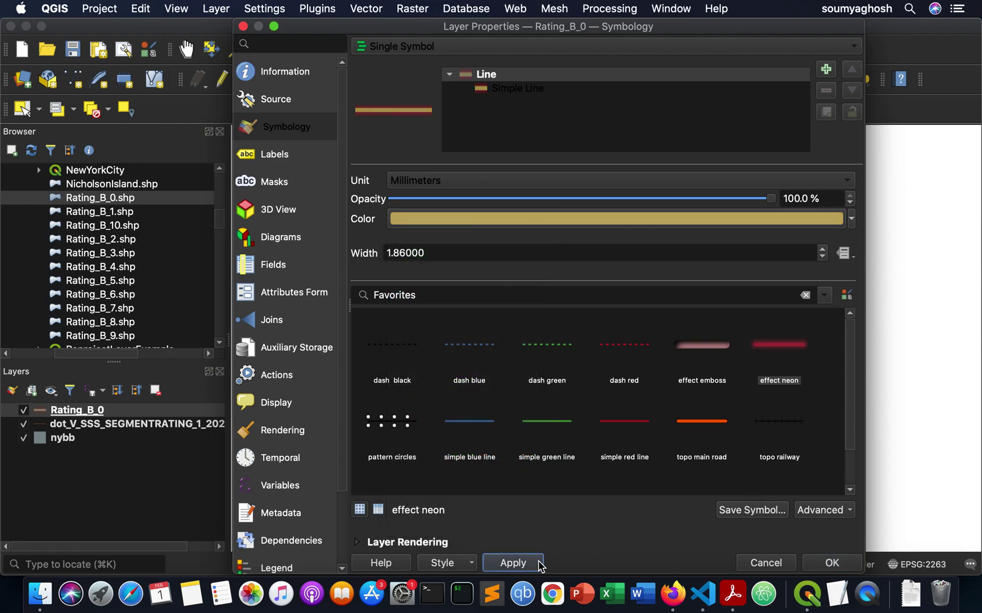
Step: Restyle Rating_B_0 with the dash green preset at width 1.06, keeping the map in view, and accept the symbology
{"action": "left_click_drag", "start_coordinate": [600, 27], "coordinate": [295, 5]}
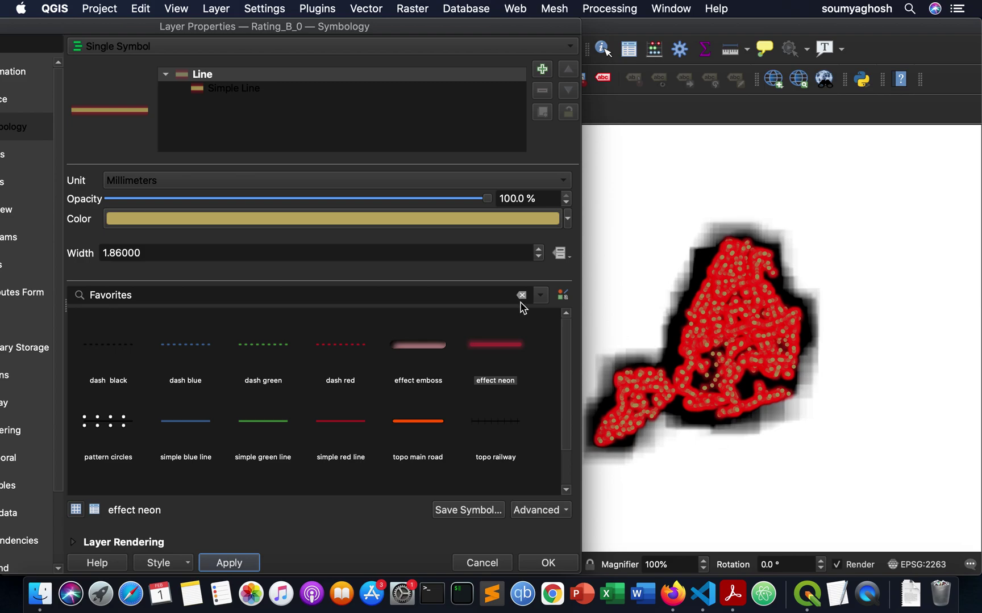
{"action": "left_click", "coordinate": [267, 346]}
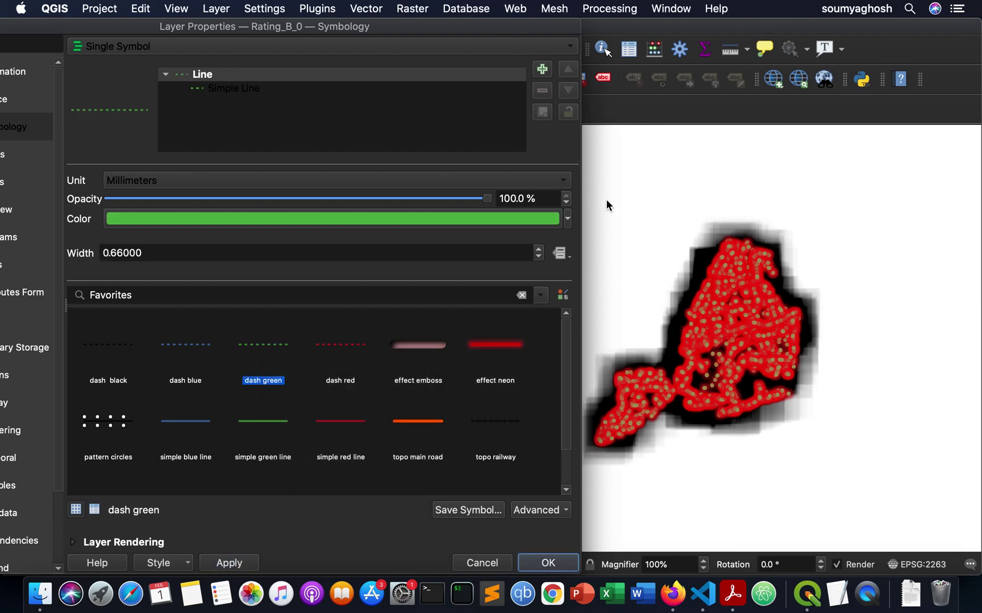
{"action": "left_click", "coordinate": [538, 249]}
{"action": "left_click", "coordinate": [538, 249]}
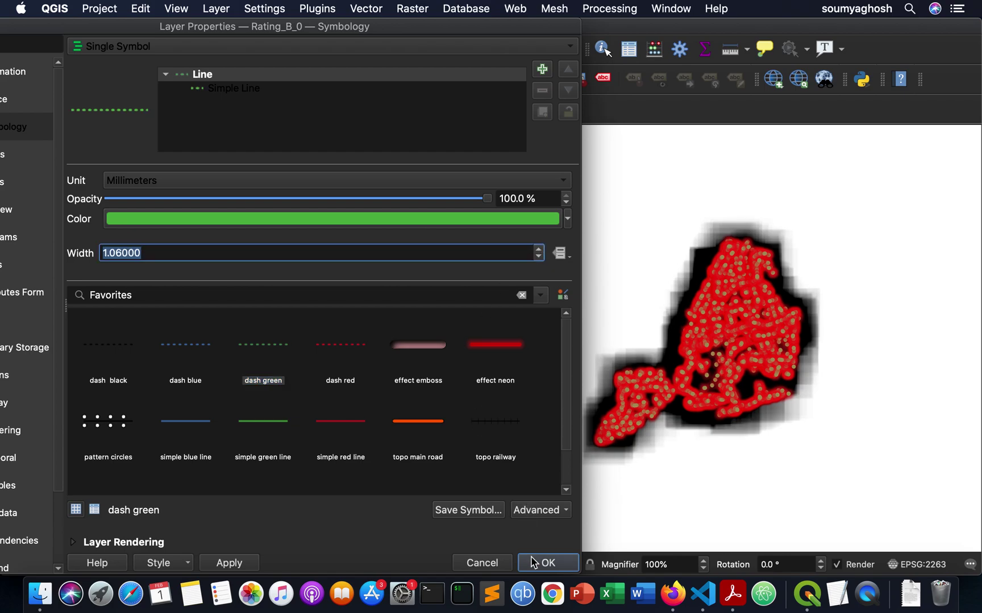
{"action": "left_click", "coordinate": [228, 563]}
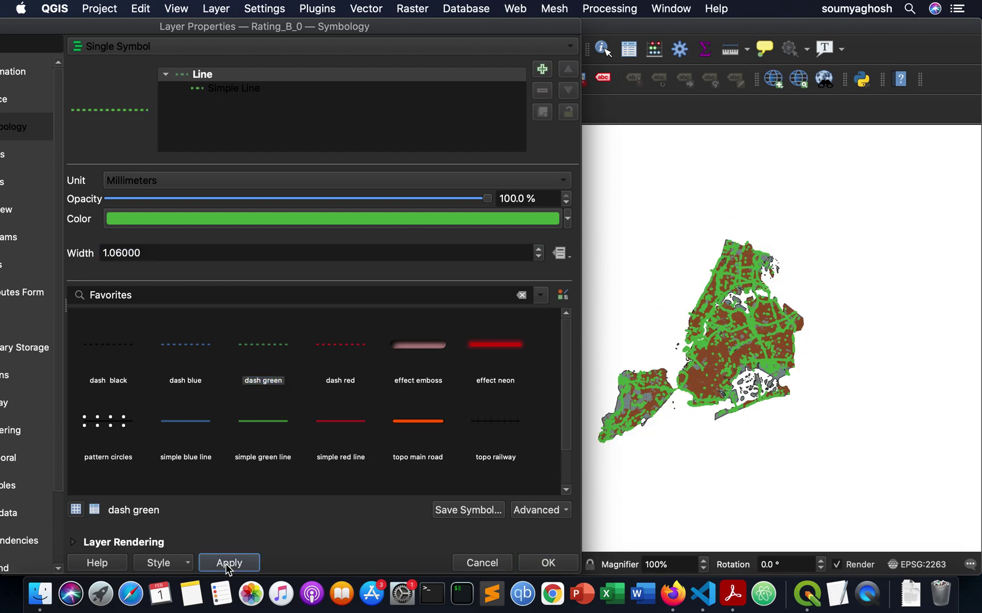
{"action": "left_click", "coordinate": [547, 562]}
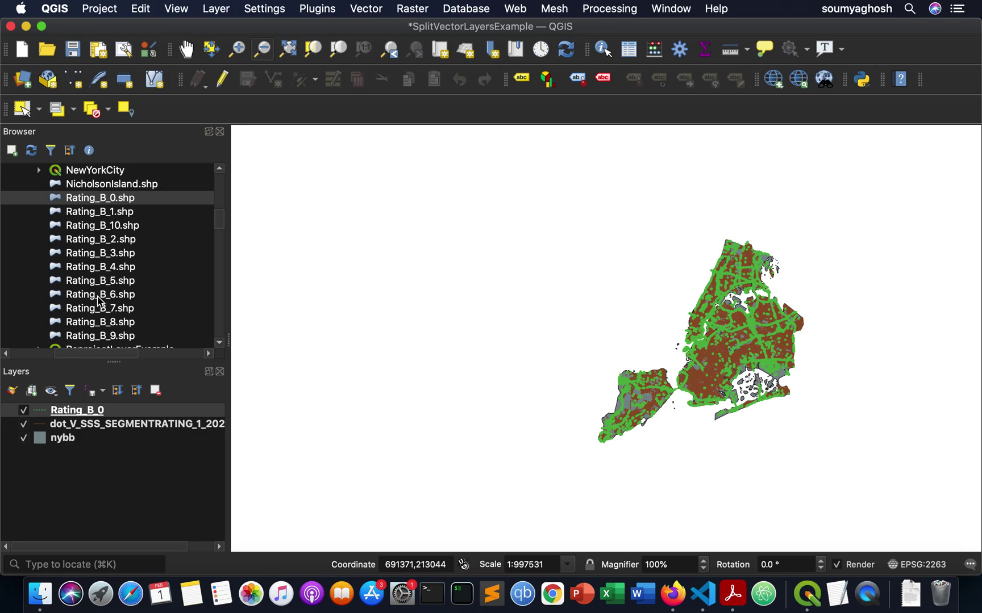
Step: Add the Rating_B_6.shp shapefile to the map and open its symbology properties
{"action": "left_click_drag", "start_coordinate": [89, 301], "coordinate": [620, 331]}
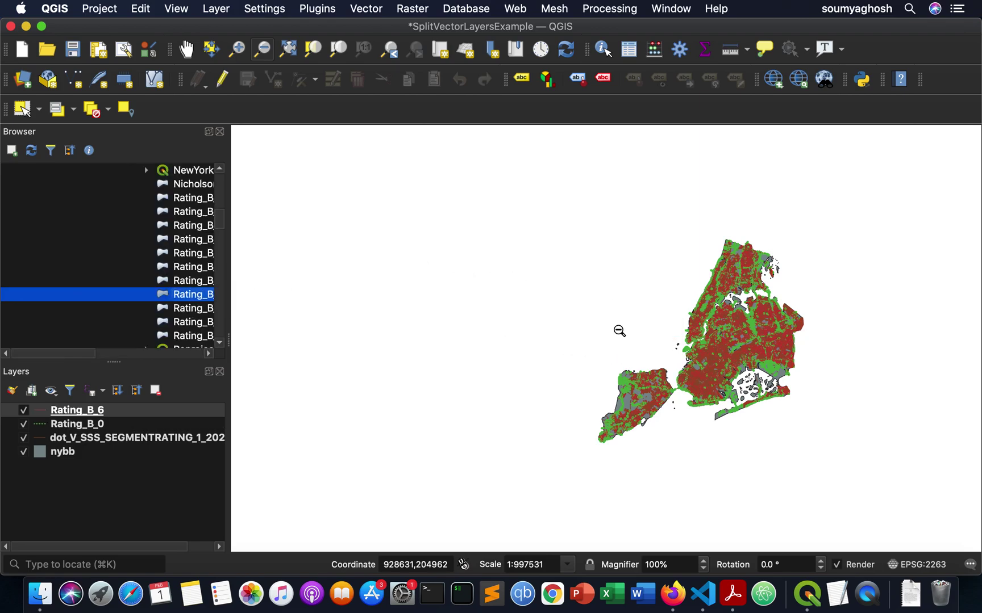
{"action": "right_click", "coordinate": [94, 411]}
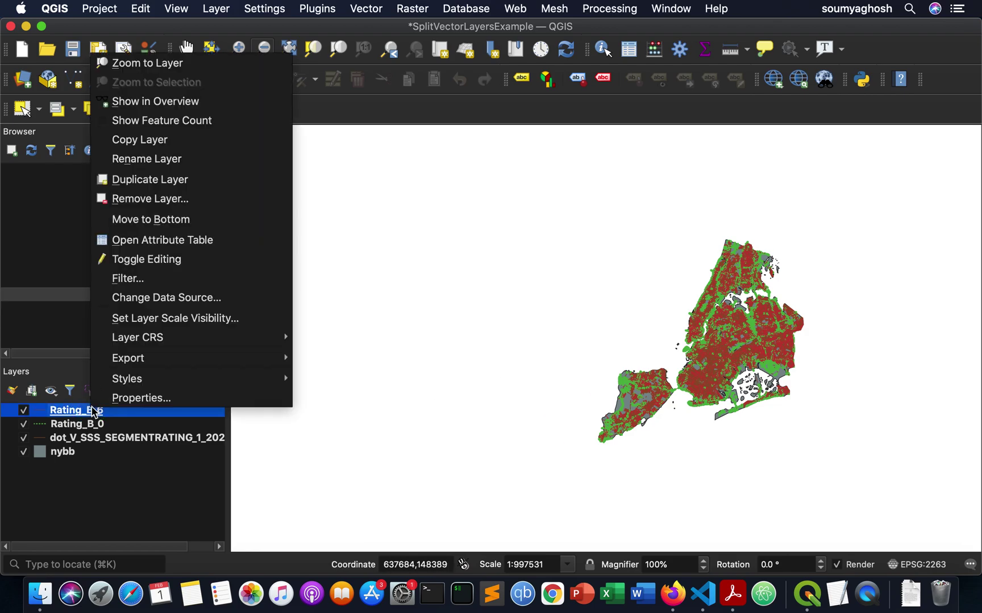
{"action": "left_click", "coordinate": [166, 403]}
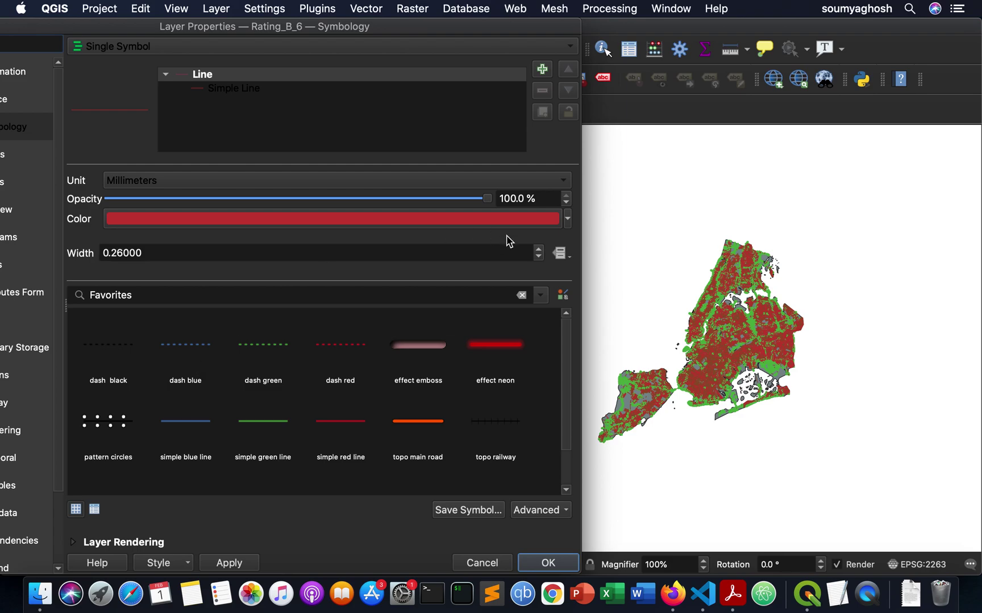
Step: Recolor the simple line symbol of Rating_B_6 to bright yellow
{"action": "scroll", "coordinate": [365, 442], "scroll_direction": "down", "scroll_amount": 2}
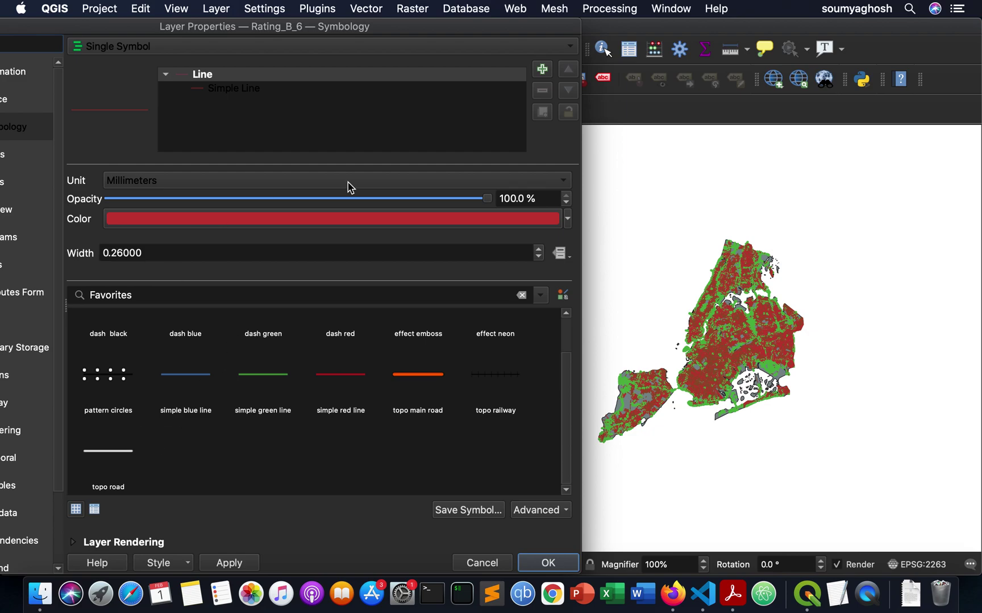
{"action": "left_click", "coordinate": [566, 218]}
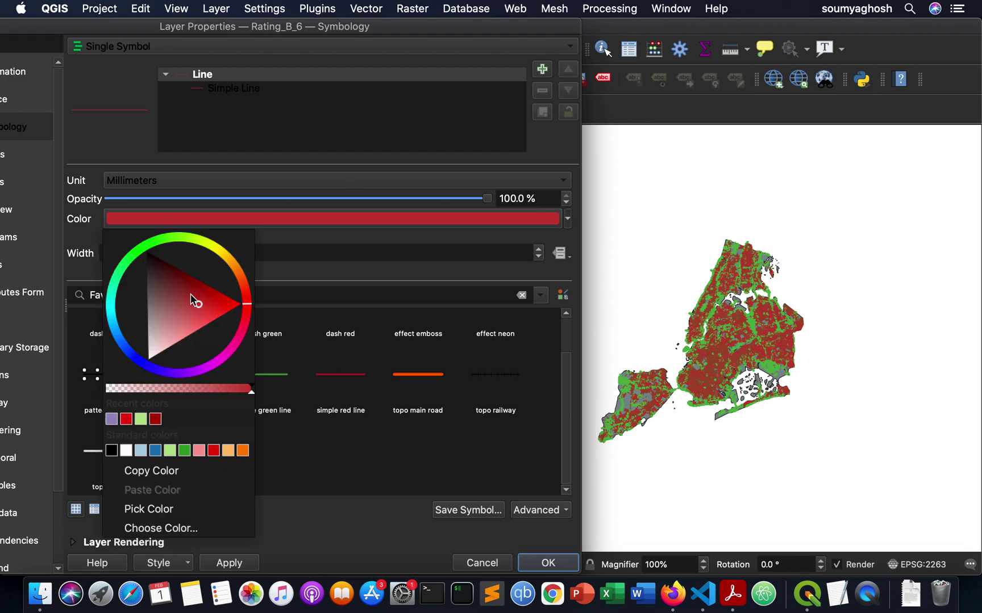
{"action": "left_click", "coordinate": [217, 250]}
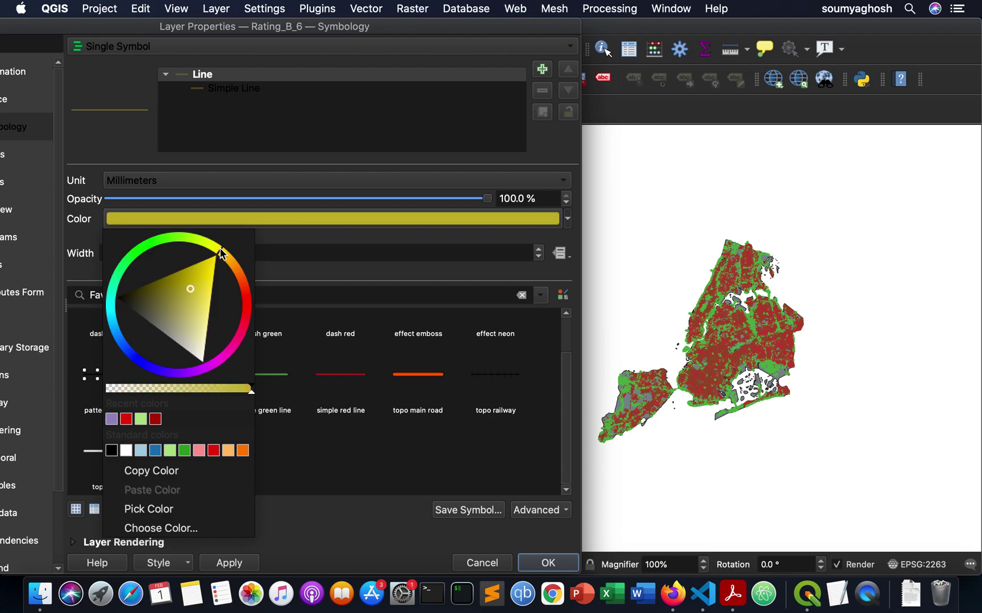
{"action": "left_click_drag", "start_coordinate": [199, 280], "coordinate": [210, 275]}
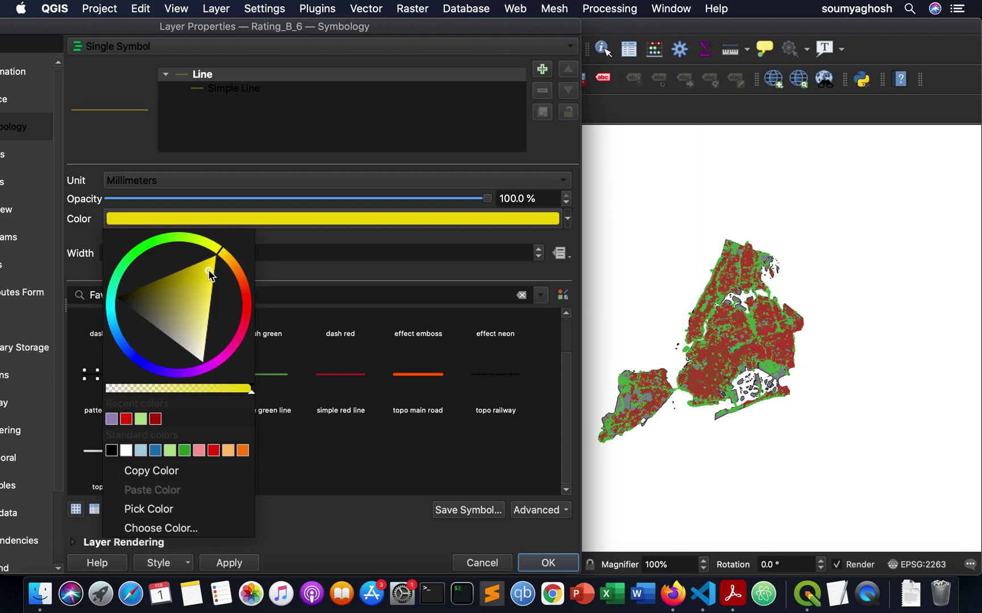
{"action": "left_click", "coordinate": [203, 267]}
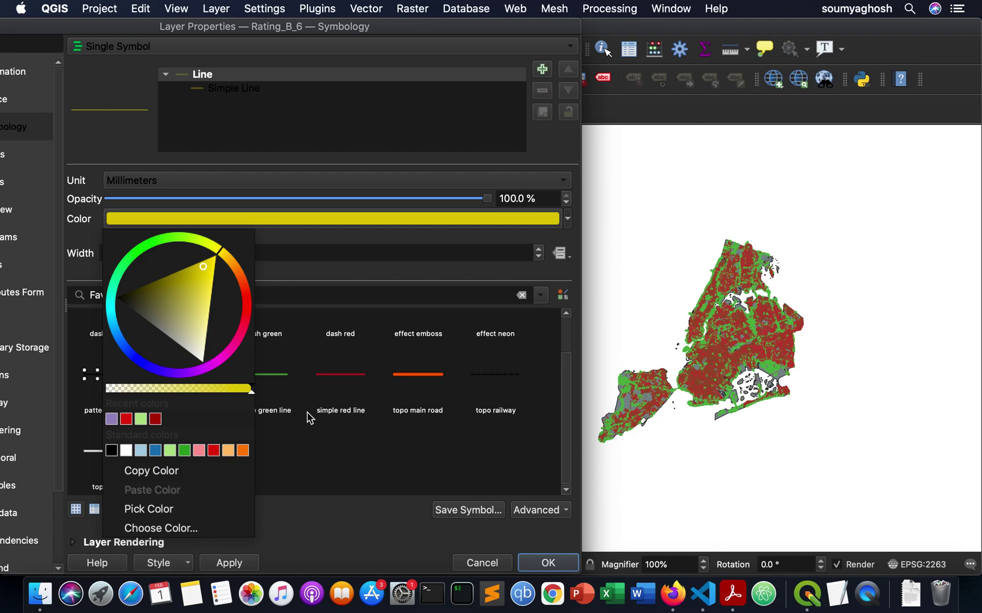
{"action": "left_click", "coordinate": [250, 566]}
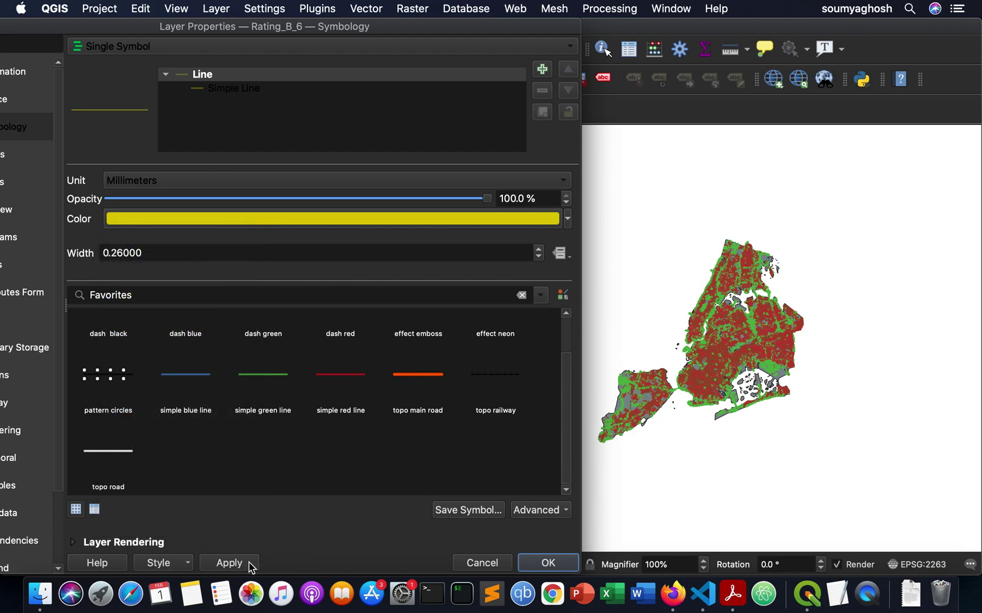
Step: Style Rating_B_6 with the dash red preset recolored yellow, apply it and accept the symbology
{"action": "scroll", "coordinate": [397, 407], "scroll_direction": "up", "scroll_amount": 2}
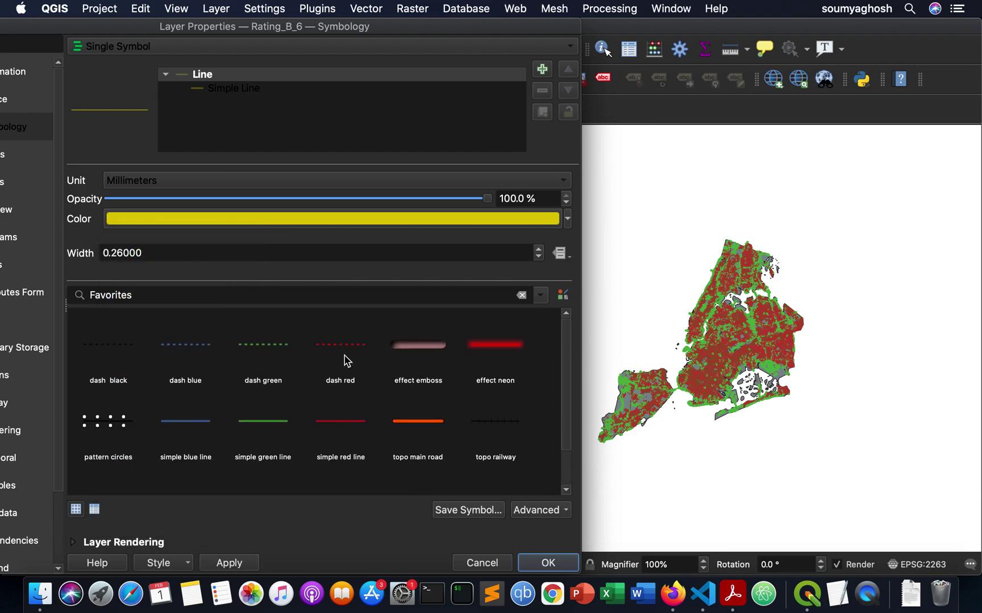
{"action": "mouse_move", "coordinate": [344, 350]}
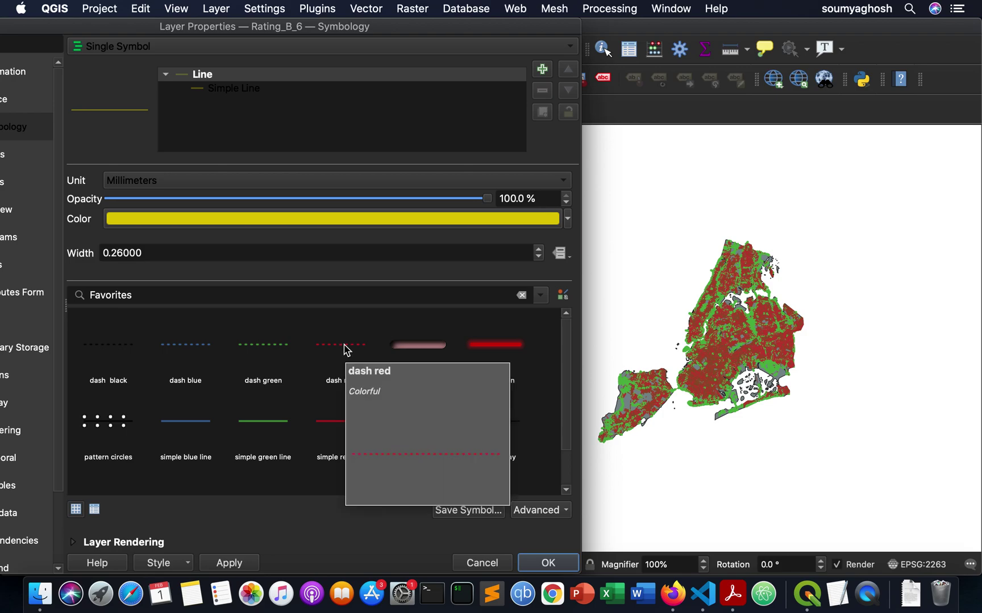
{"action": "left_click", "coordinate": [344, 348]}
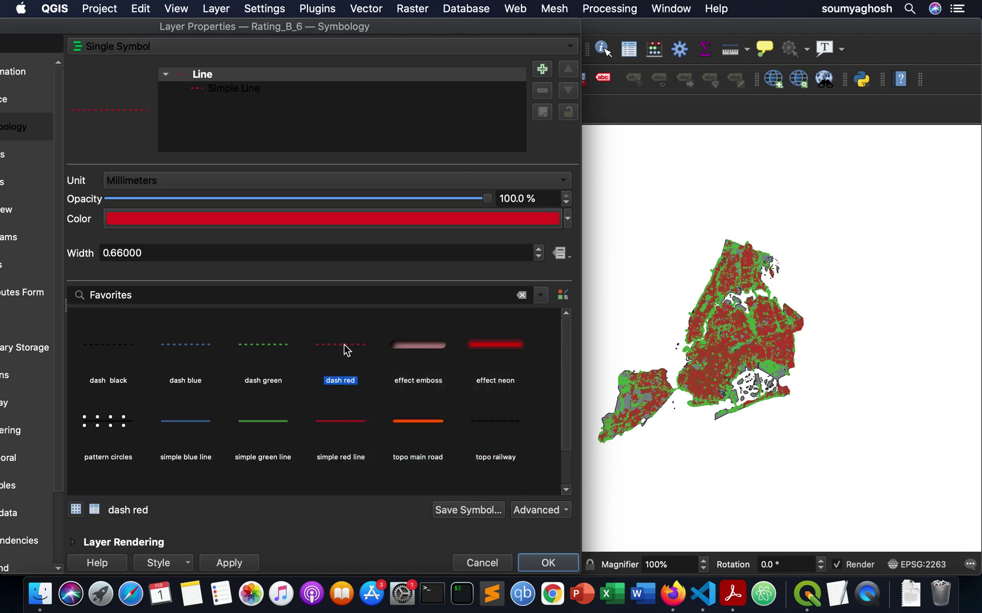
{"action": "left_click", "coordinate": [567, 220]}
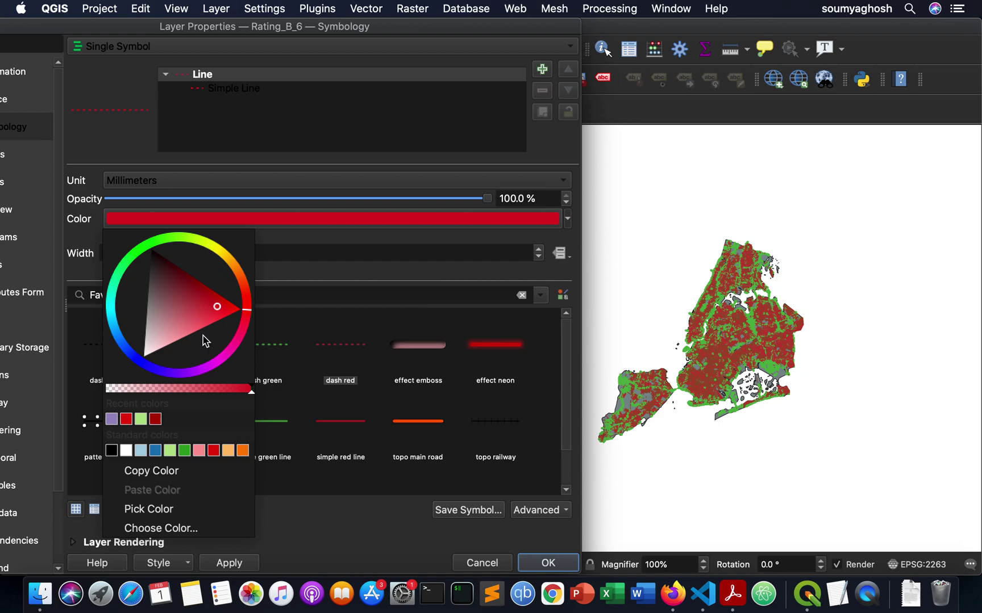
{"action": "left_click", "coordinate": [221, 255]}
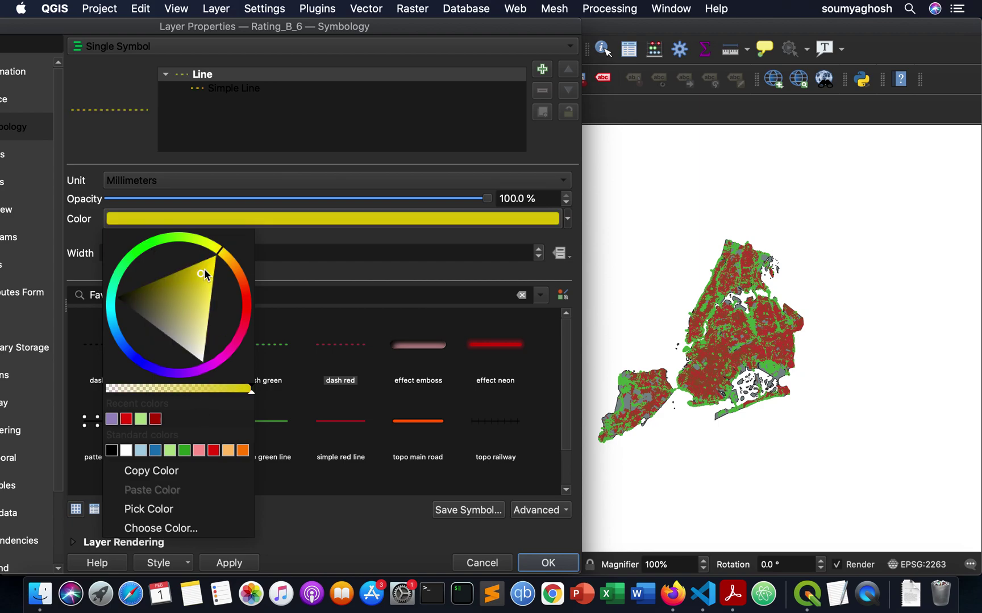
{"action": "left_click", "coordinate": [223, 563]}
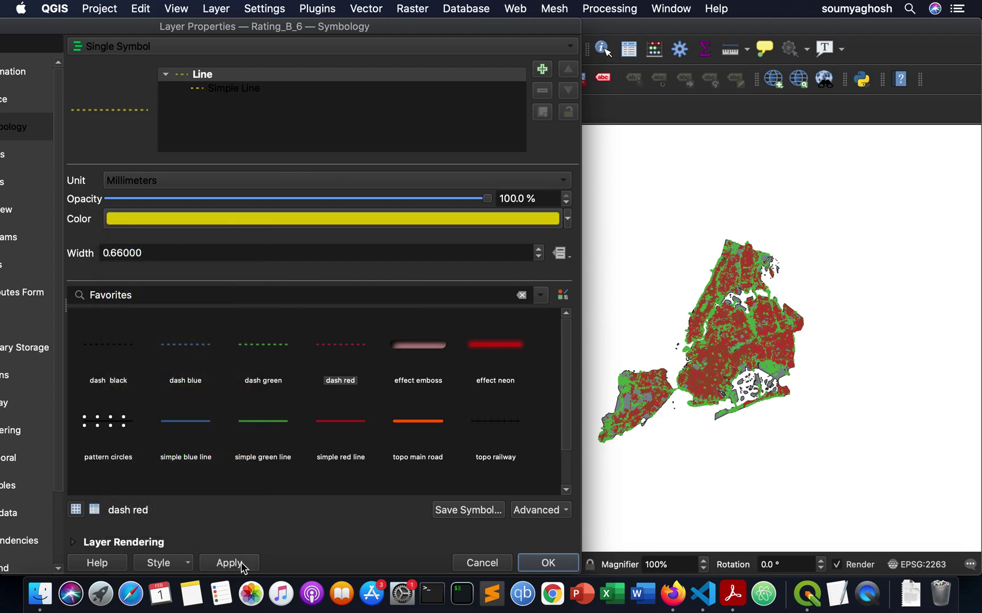
{"action": "left_click", "coordinate": [242, 564]}
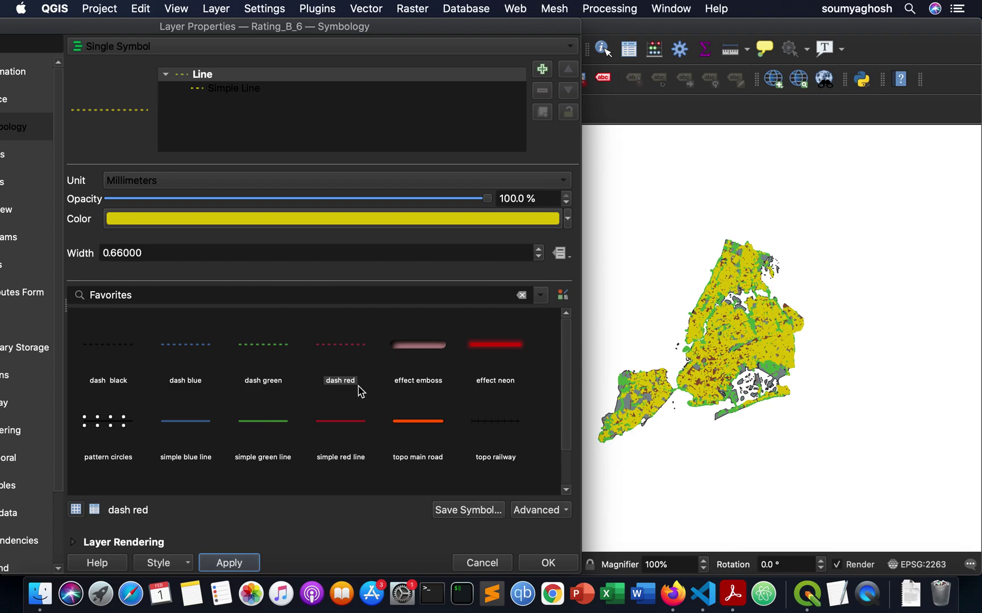
{"action": "left_click", "coordinate": [529, 563]}
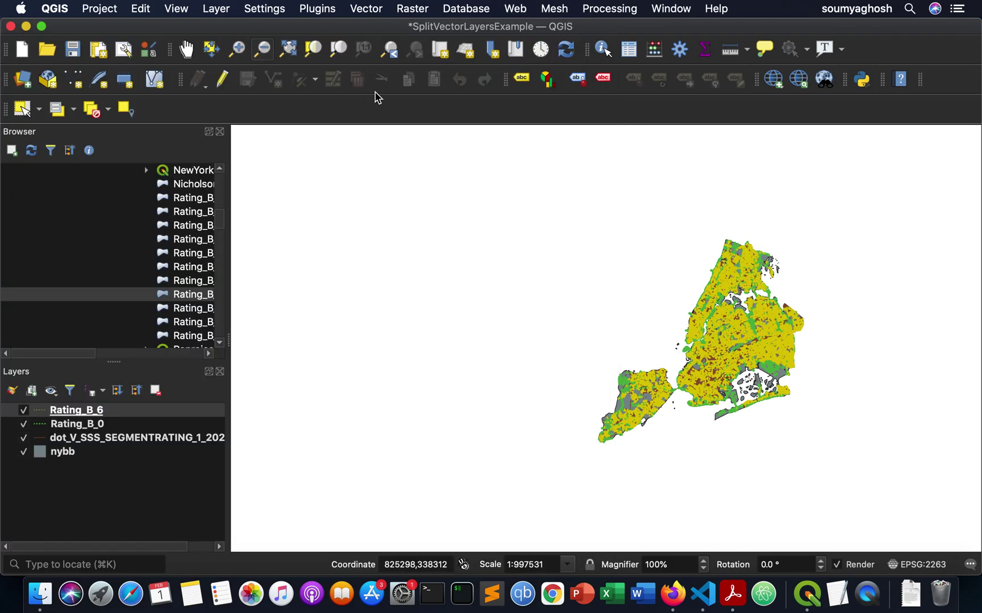
Step: Zoom in on the city to compare the yellow Rating_B_6 streets with the green Rating_B_0 streets
{"action": "left_click", "coordinate": [719, 301]}
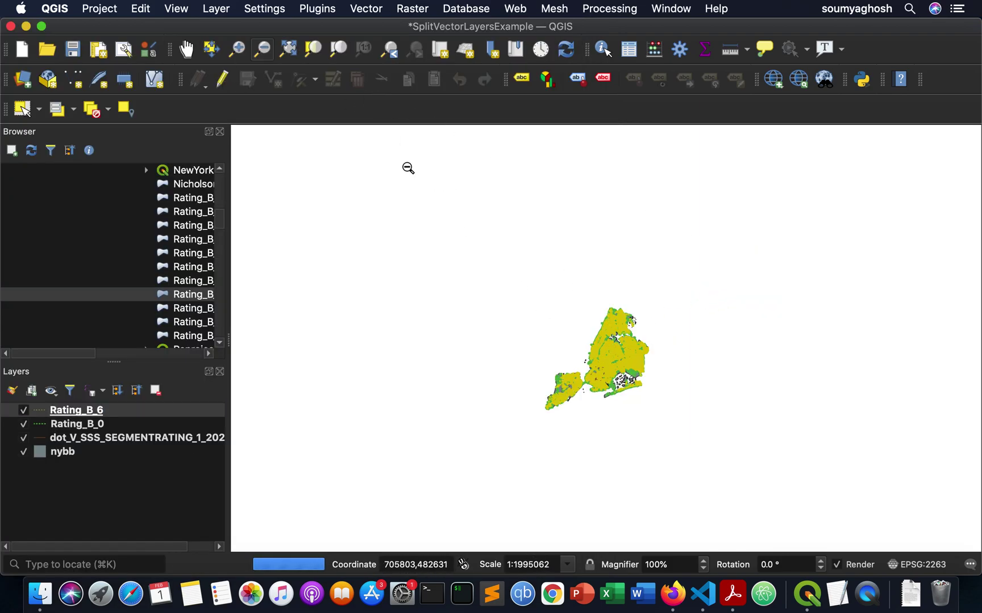
{"action": "left_click", "coordinate": [236, 48]}
{"action": "left_click", "coordinate": [580, 333]}
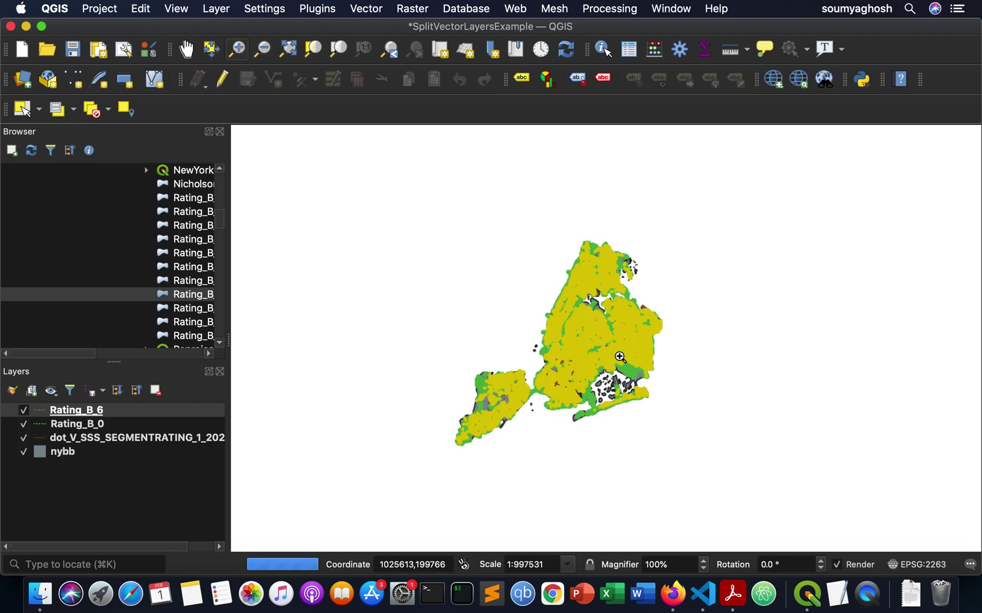
{"action": "left_click", "coordinate": [619, 356]}
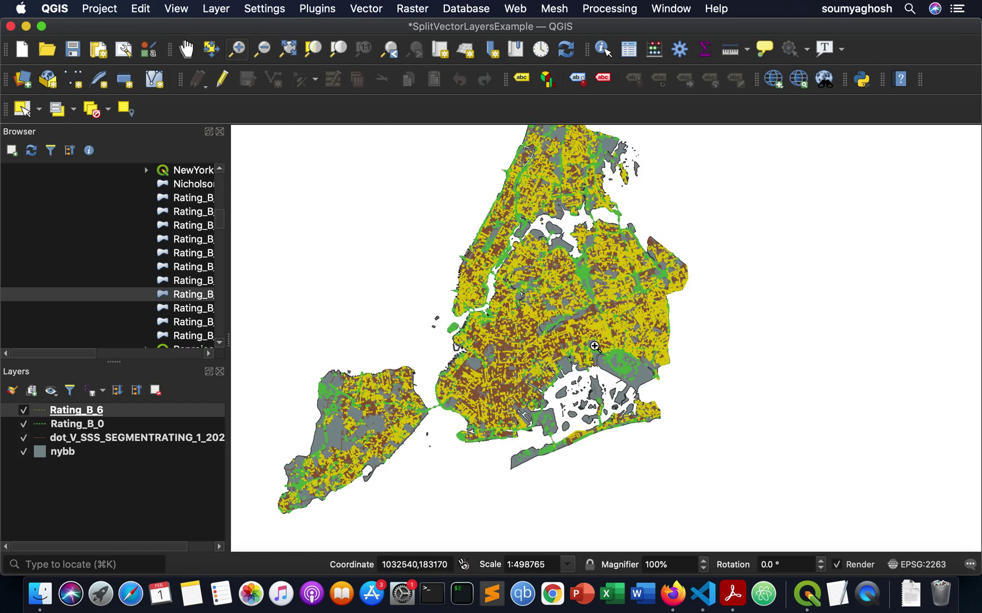
Step: Add the Rating_B_10.shp shapefile to the map and open its symbology properties
{"action": "left_click", "coordinate": [594, 346]}
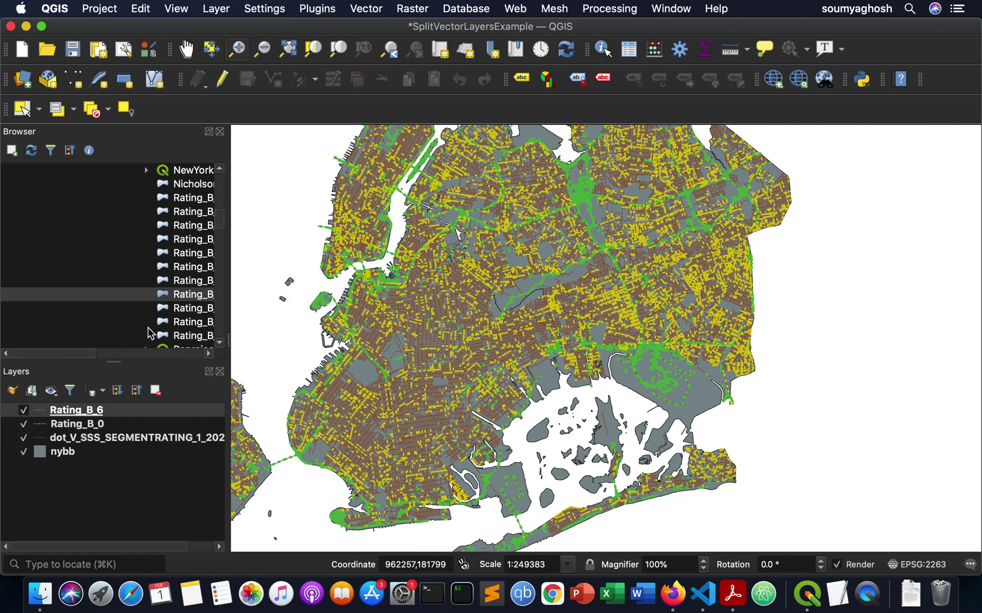
{"action": "scroll", "coordinate": [151, 334], "scroll_direction": "right", "scroll_amount": 5}
{"action": "scroll", "coordinate": [151, 334], "scroll_direction": "left", "scroll_amount": 5}
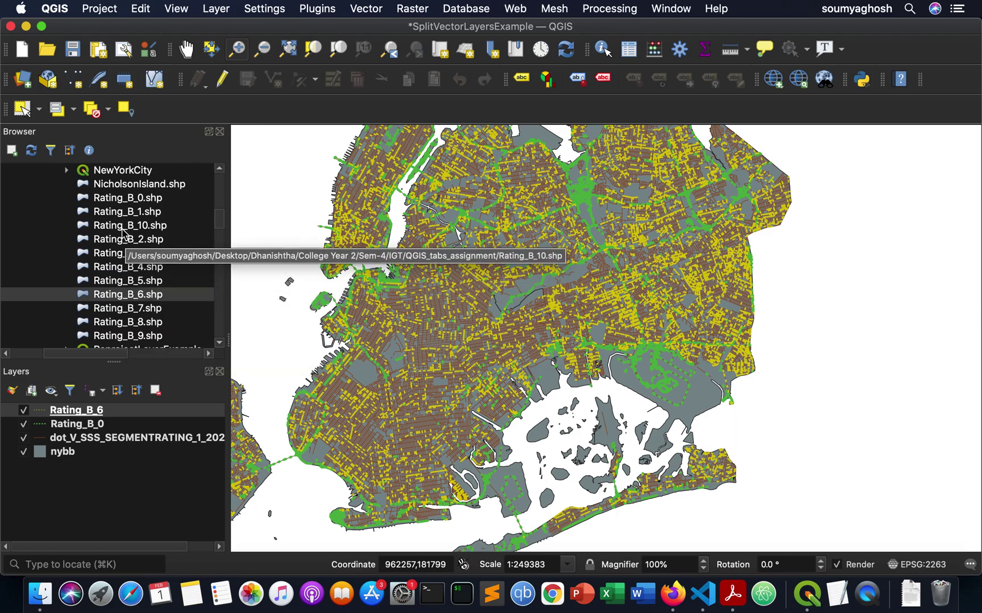
{"action": "left_click_drag", "start_coordinate": [121, 227], "coordinate": [370, 257]}
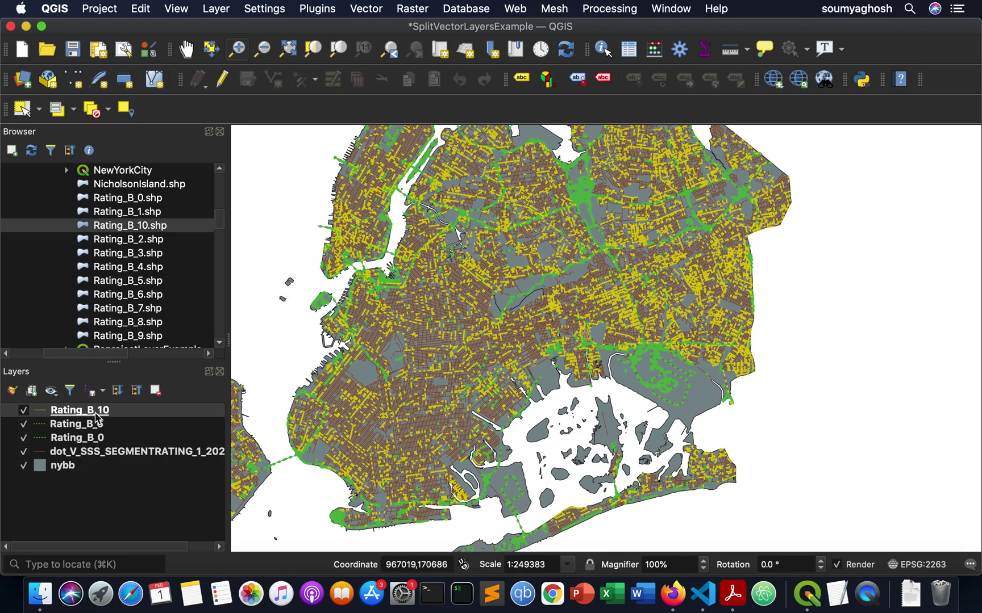
{"action": "right_click", "coordinate": [77, 415]}
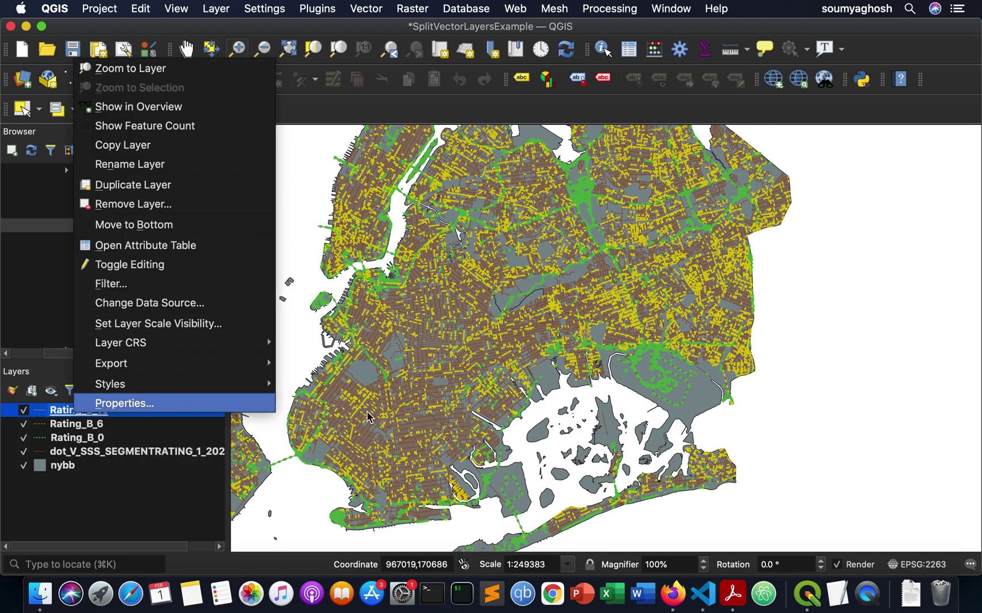
{"action": "key", "text": "Return"}
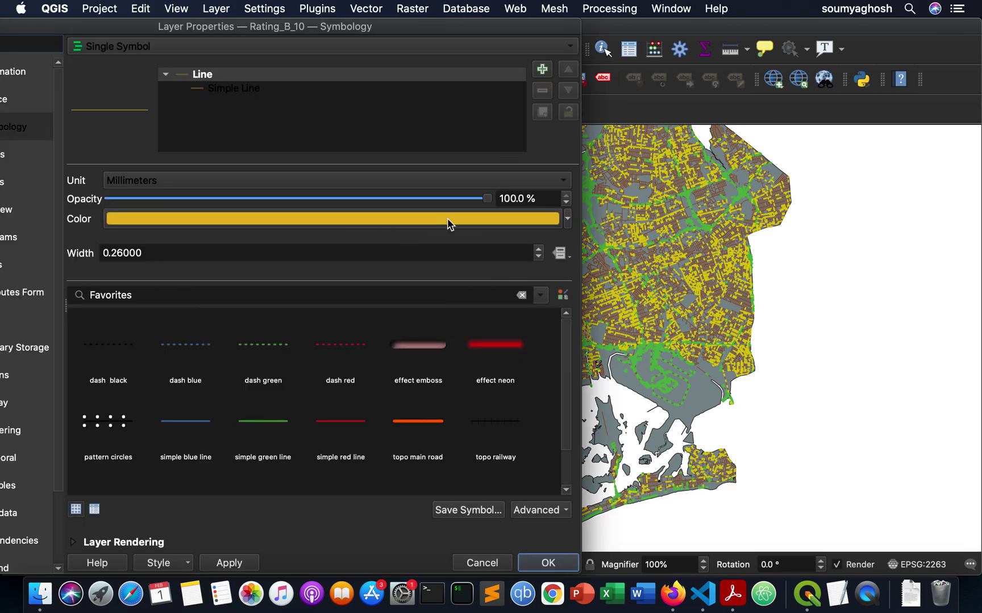
Step: Style Rating_B_10 with the effect emboss preset at a width of 3.46 millimeters, apply it and accept the symbology
{"action": "mouse_move", "coordinate": [153, 382]}
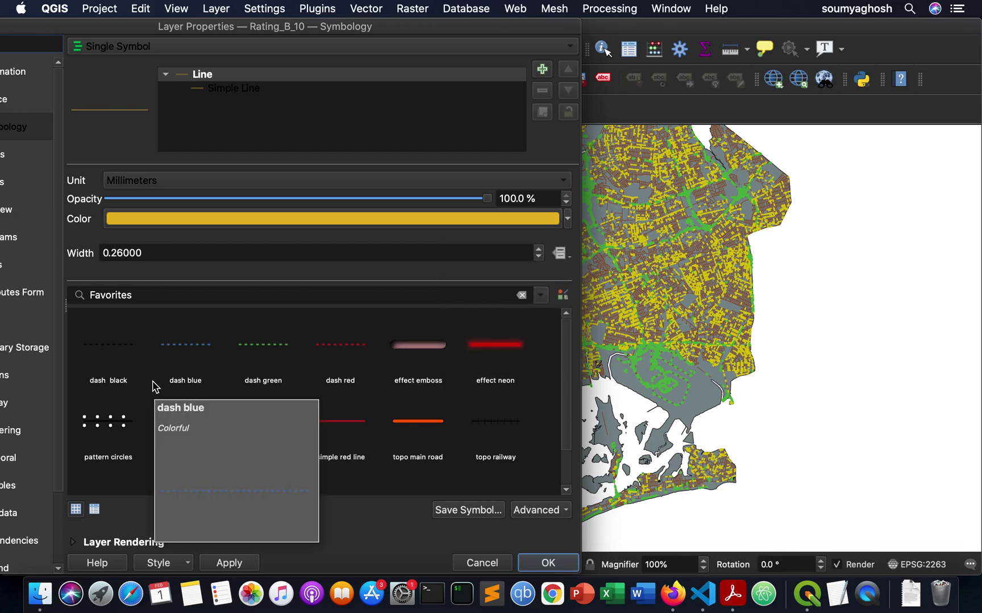
{"action": "left_click", "coordinate": [427, 356]}
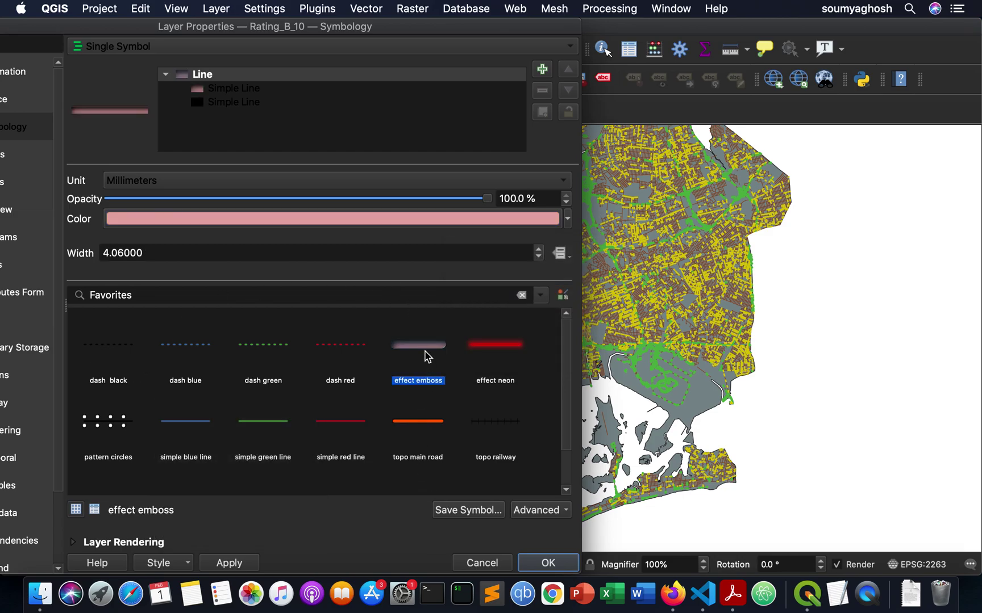
{"action": "left_click", "coordinate": [539, 257]}
{"action": "left_click", "coordinate": [539, 257]}
{"action": "left_click", "coordinate": [538, 257]}
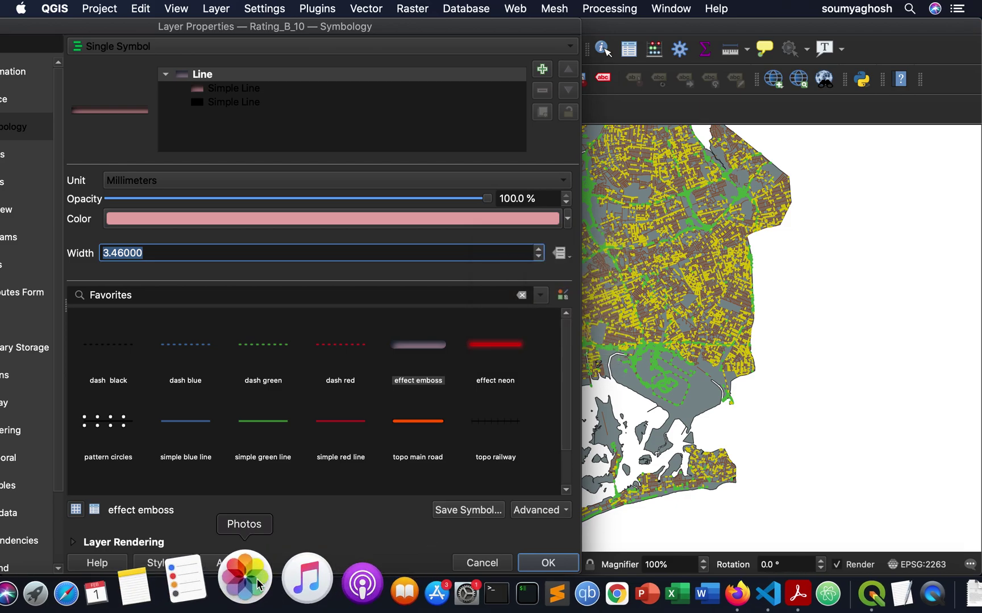
{"action": "left_click", "coordinate": [237, 562]}
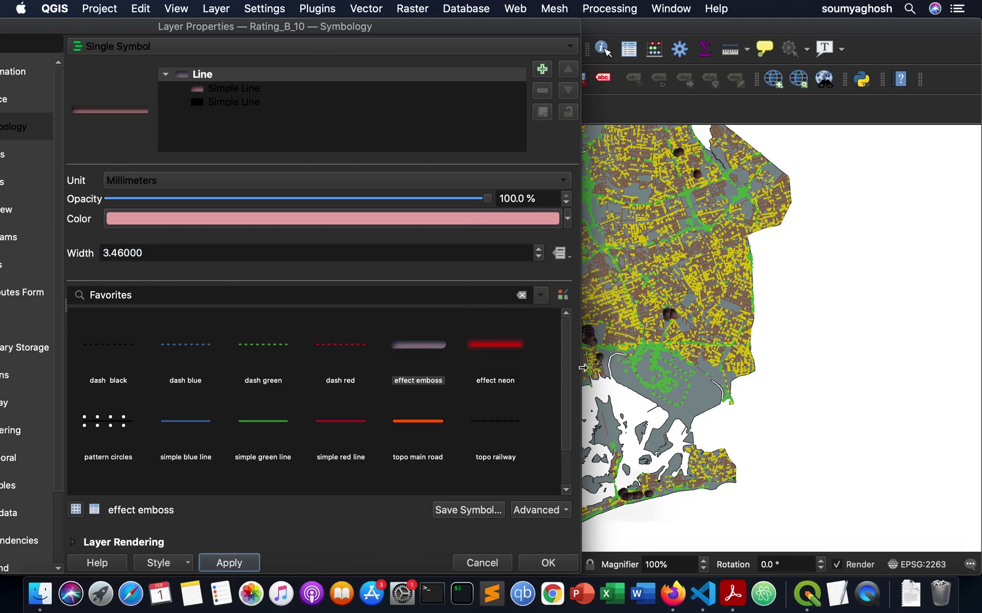
{"action": "left_click", "coordinate": [548, 564]}
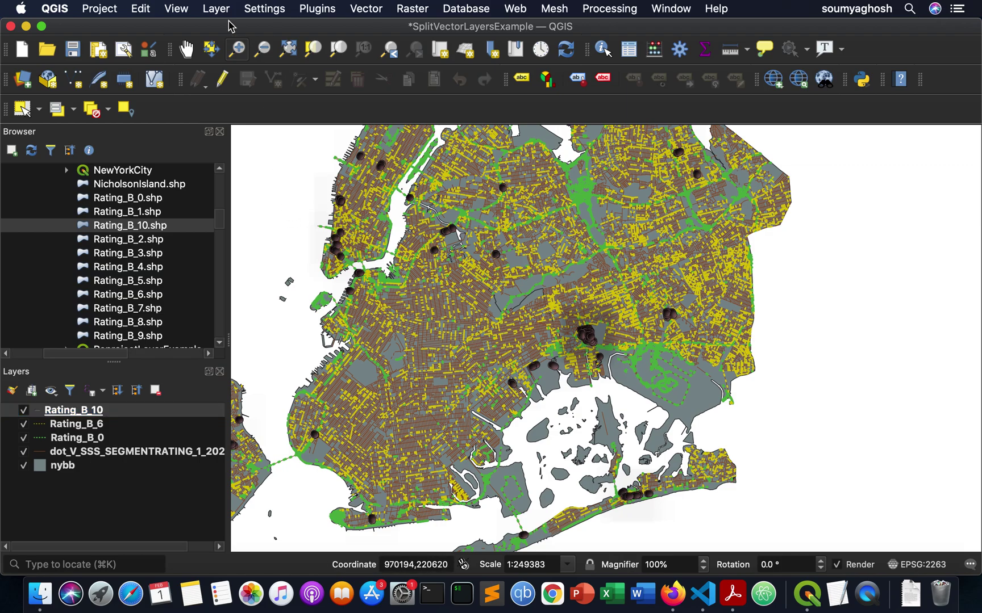
Step: Examine where the embossed Rating_B_10 streets lie across the whole city, and switch to the web browser
{"action": "left_click", "coordinate": [186, 49]}
{"action": "left_click_drag", "start_coordinate": [372, 144], "coordinate": [389, 170]}
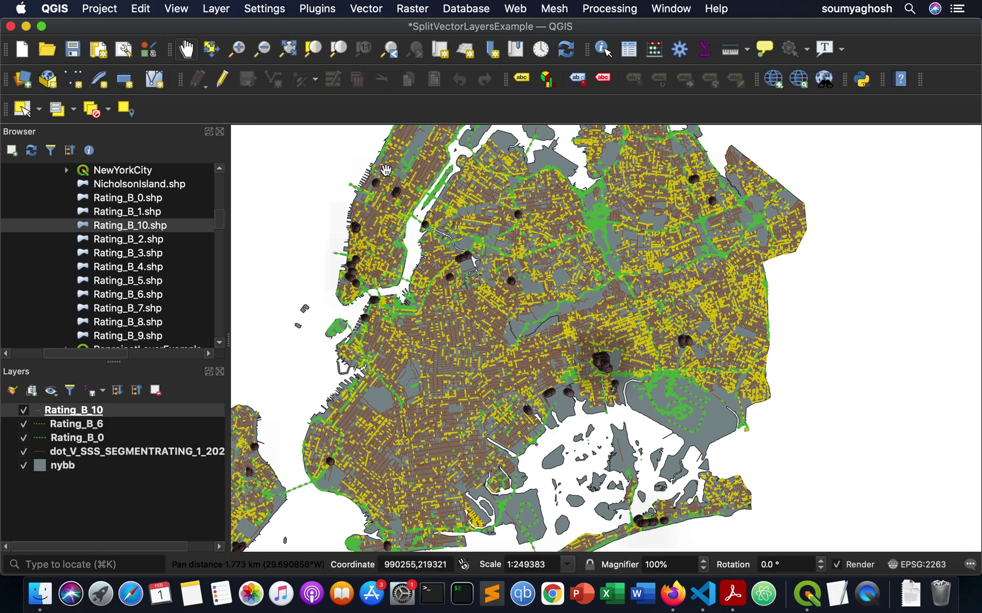
{"action": "left_click_drag", "start_coordinate": [556, 156], "coordinate": [536, 430]}
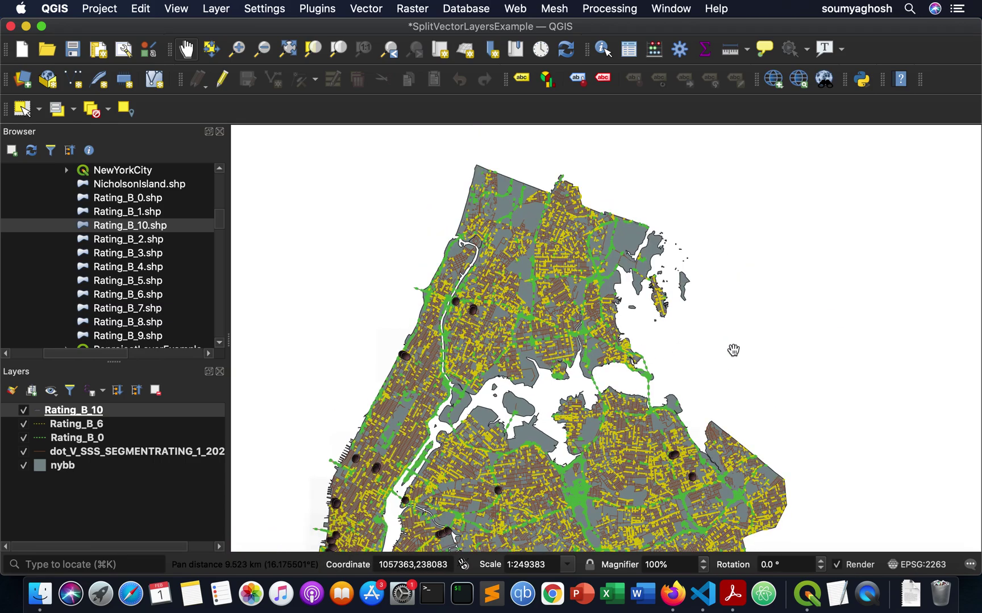
{"action": "left_click_drag", "start_coordinate": [732, 351], "coordinate": [675, 237]}
{"action": "left_click_drag", "start_coordinate": [726, 325], "coordinate": [605, 418]}
{"action": "left_click_drag", "start_coordinate": [348, 362], "coordinate": [518, 237]}
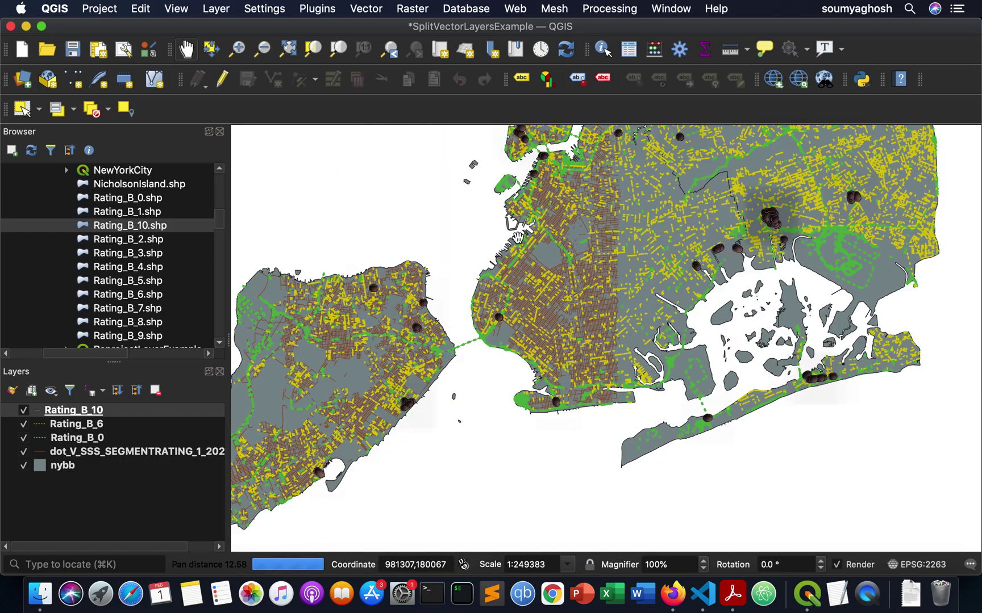
{"action": "left_click", "coordinate": [262, 49]}
{"action": "left_click", "coordinate": [396, 193]}
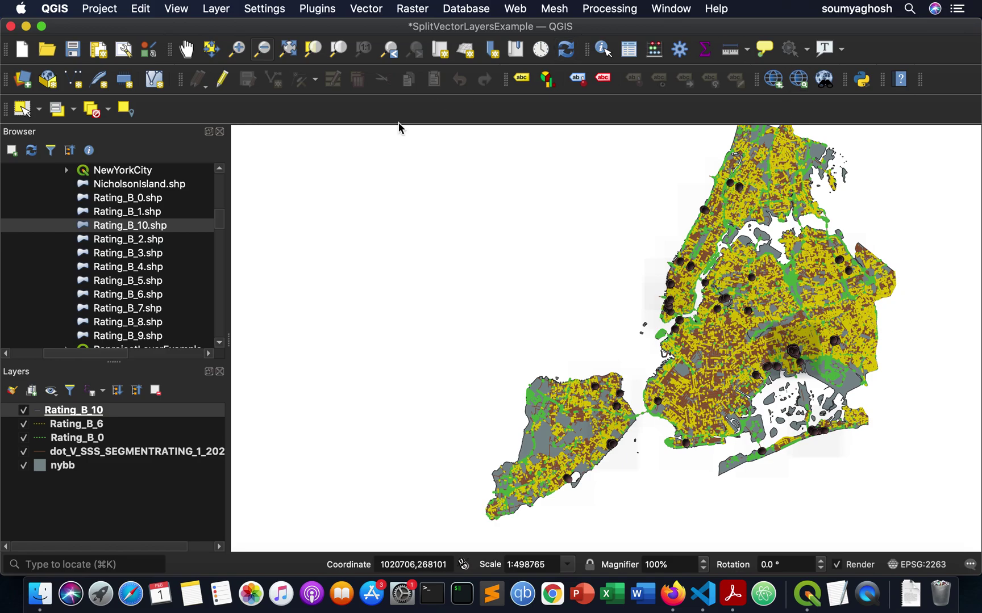
{"action": "key", "text": "ctrl+Left"}
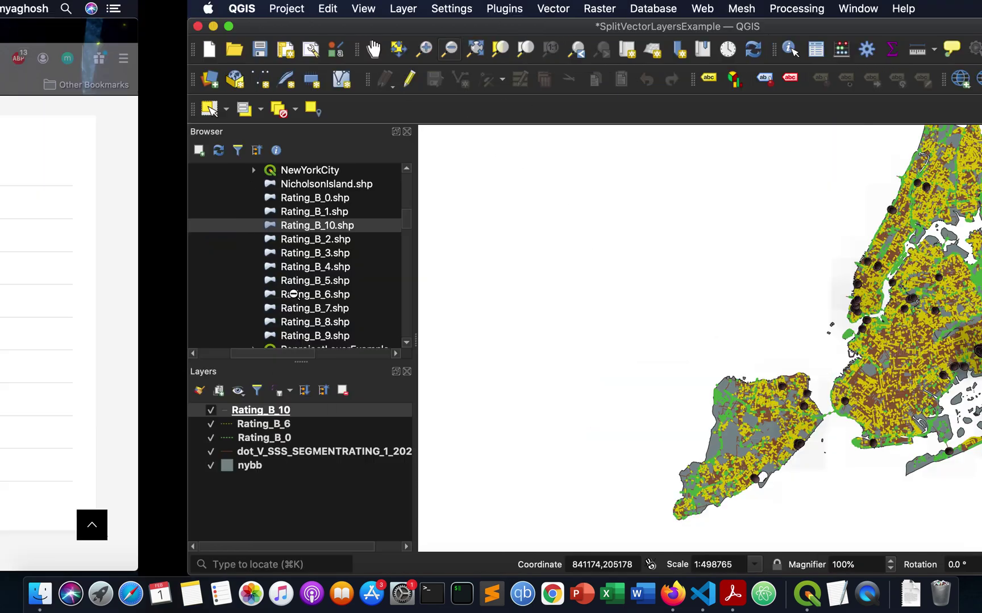